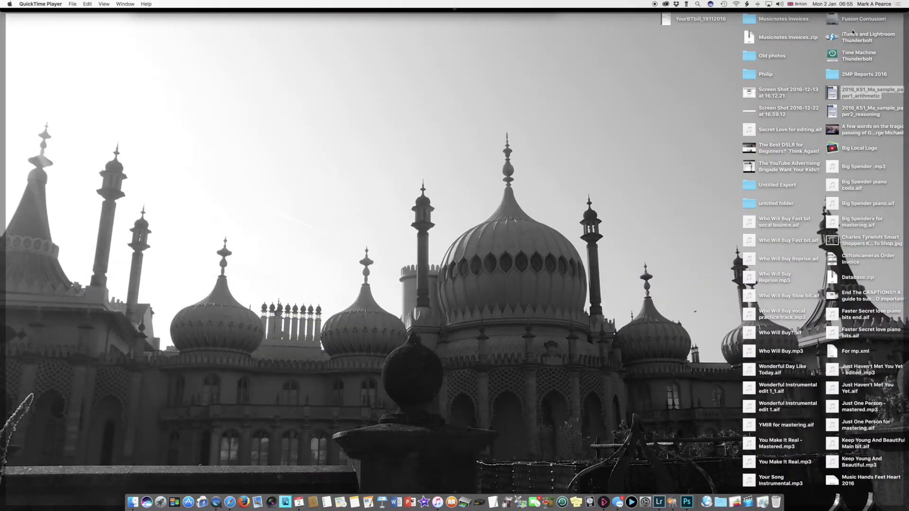
# Open the iTunes and Lightroom Thunderbolt drive and select the Photos Libes Thunderbolt library.
pyautogui.click(854, 35)
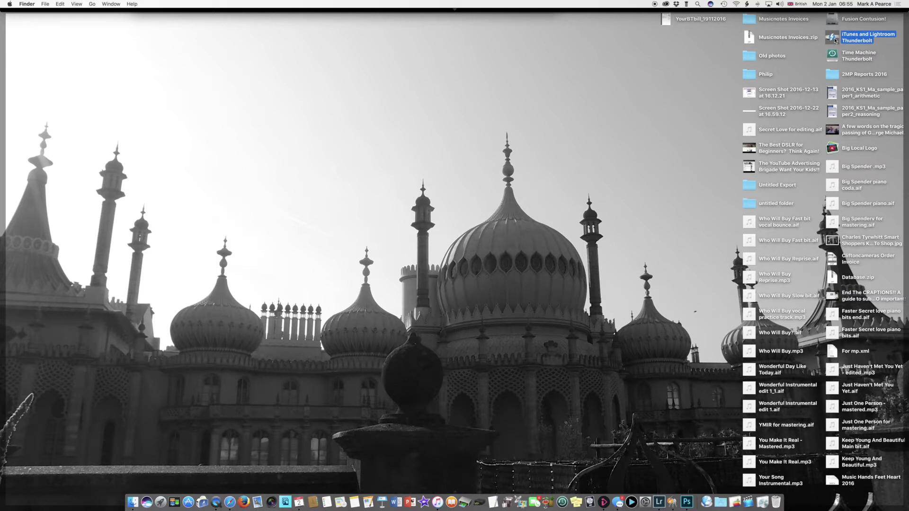
pyautogui.doubleClick(836, 41)
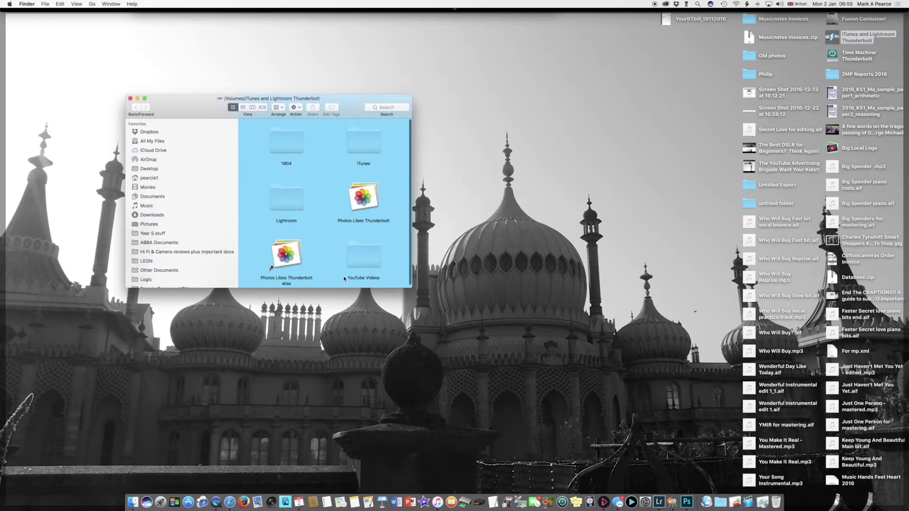
pyautogui.click(355, 200)
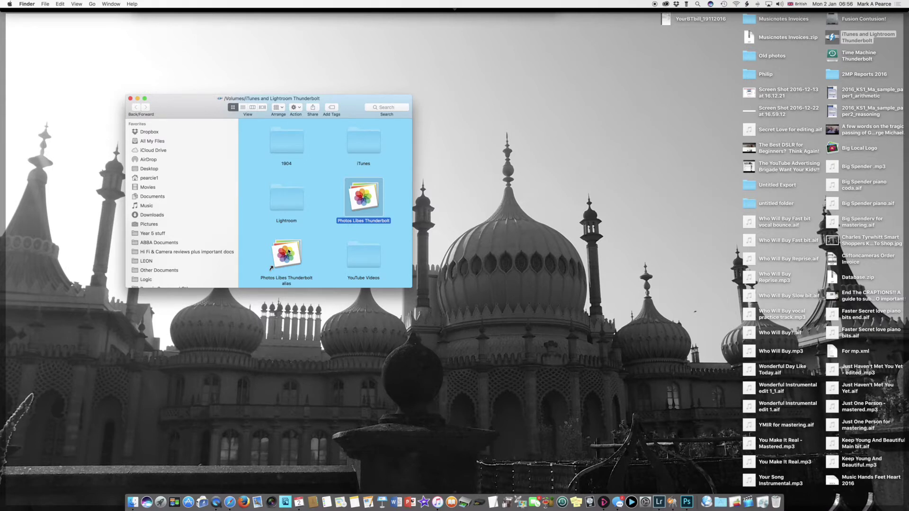
pyautogui.scroll(1, 365, 200)
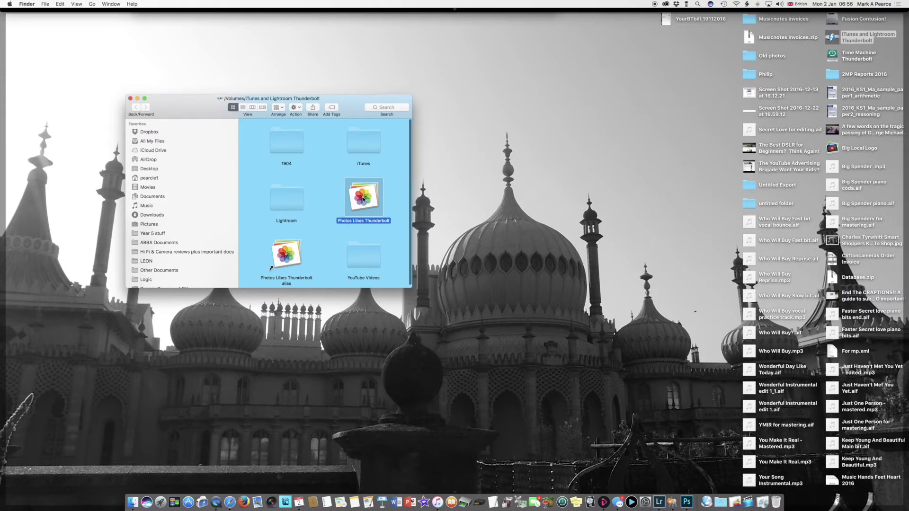
# Check the available actions for the Photos Libes Thunderbolt library, select its alias and close the drive's window.
pyautogui.rightClick(364, 200)
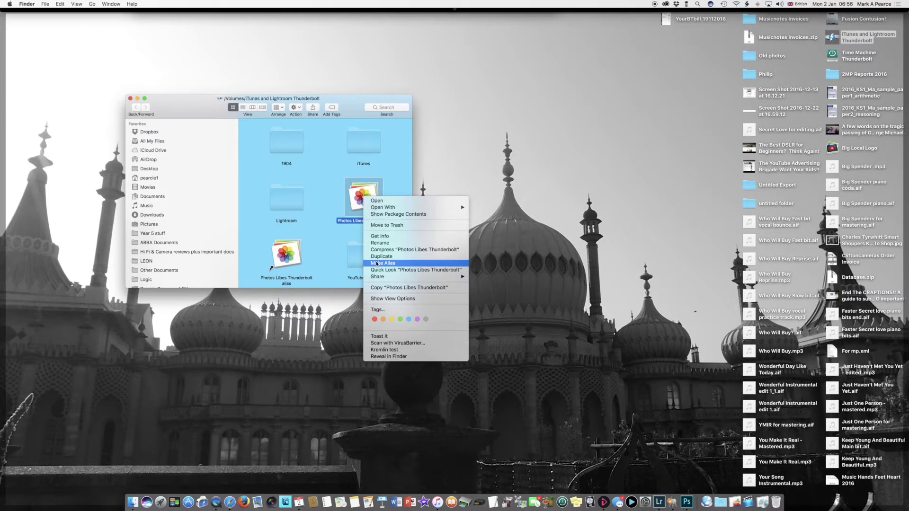
pyautogui.click(322, 218)
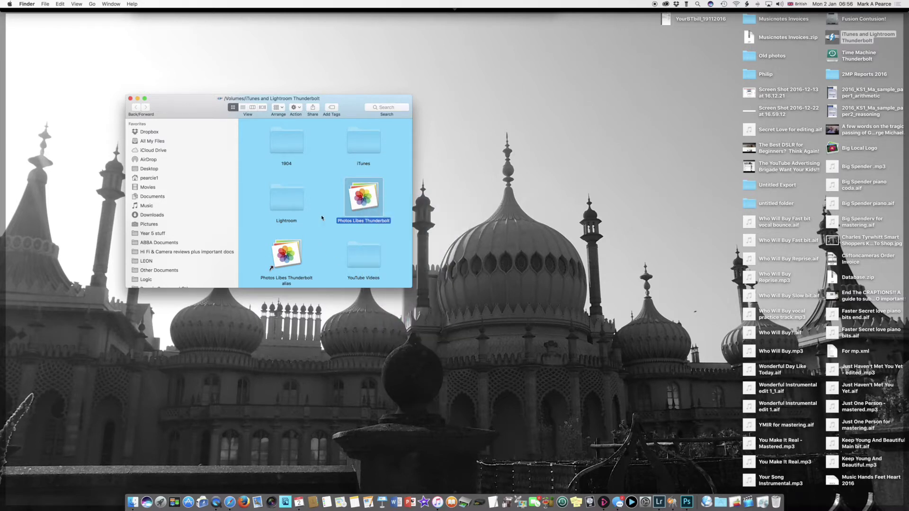
pyautogui.click(286, 251)
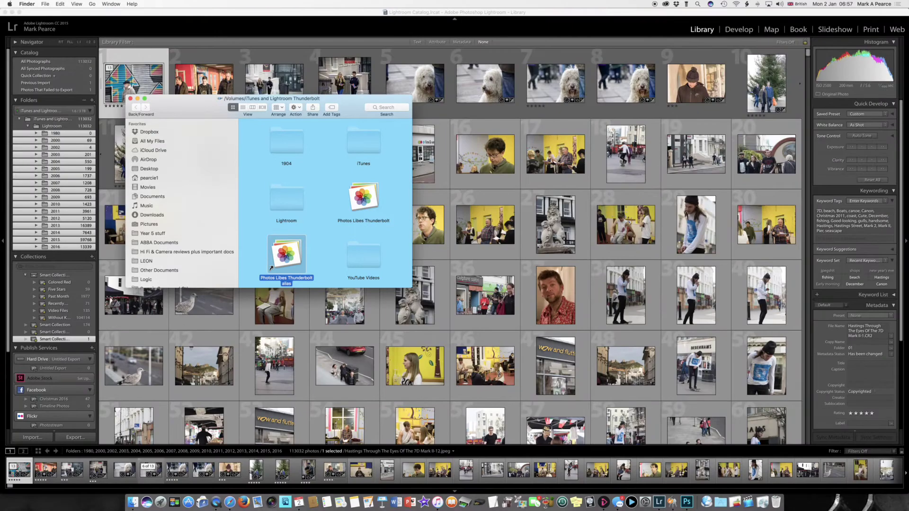
pyautogui.click(131, 99)
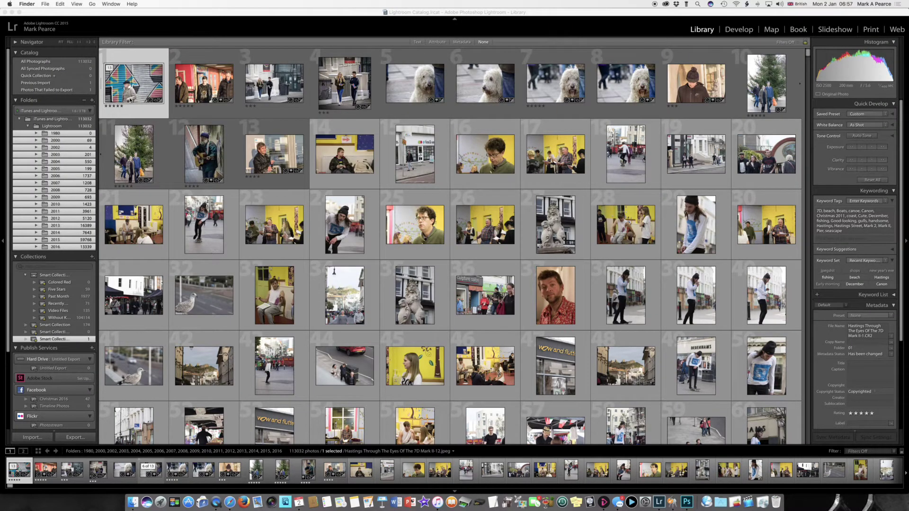
# In Lightroom, show All Photographs and open the seventh photo, of the shaggy dog, in Loupe view.
pyautogui.click(67, 63)
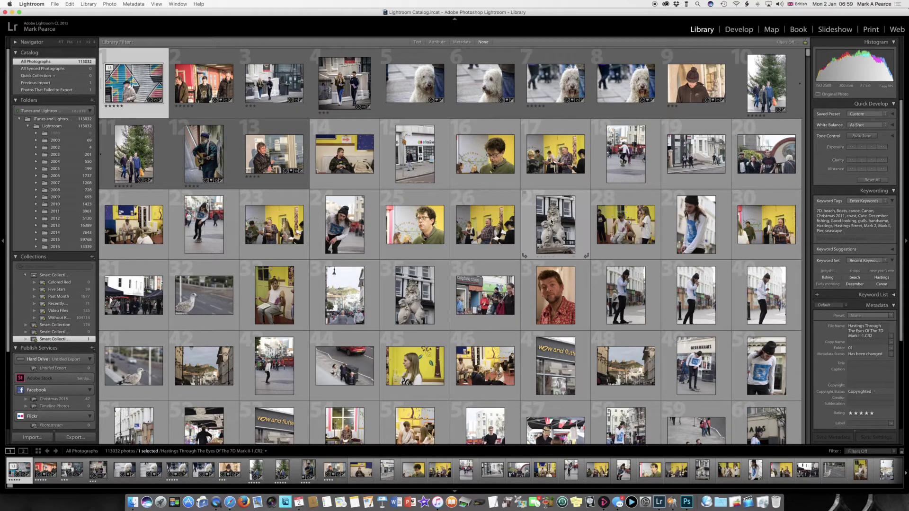
pyautogui.click(572, 107)
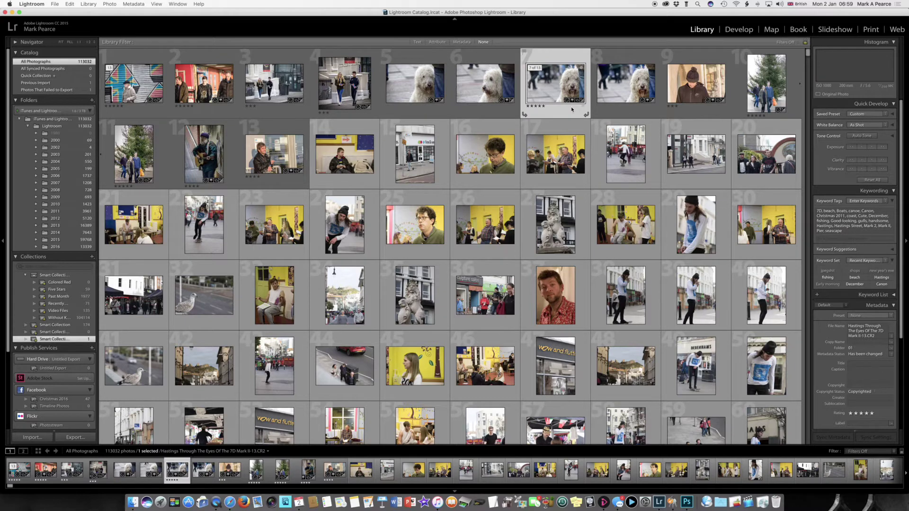
pyautogui.doubleClick(571, 109)
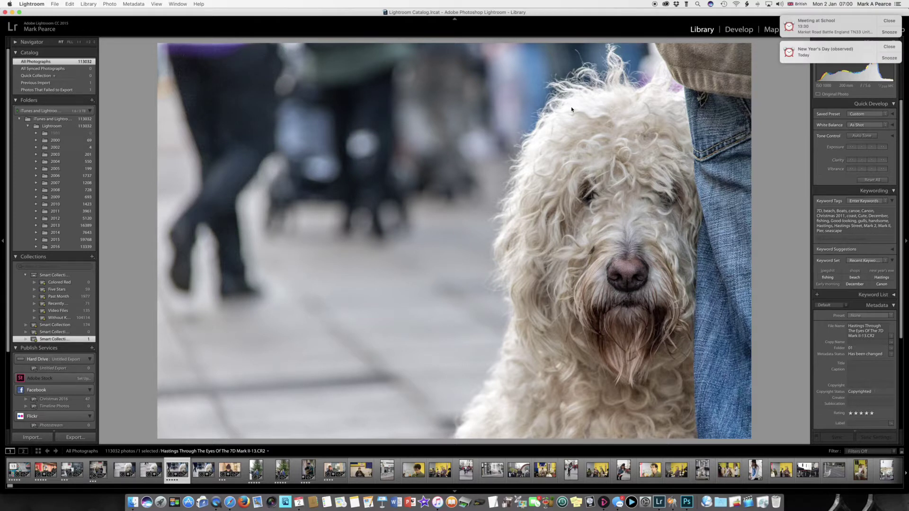
# Dismiss the two calendar notifications and return to the Library grid.
pyautogui.click(889, 21)
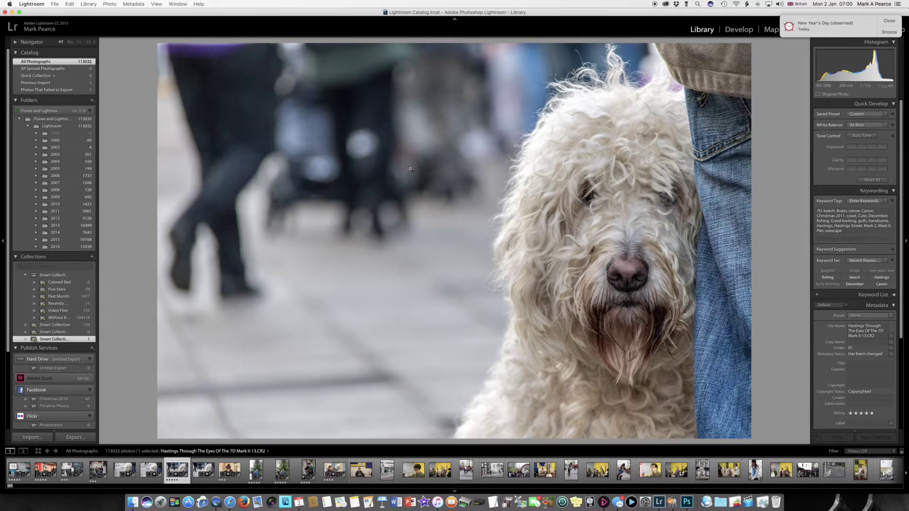
pyautogui.click(883, 21)
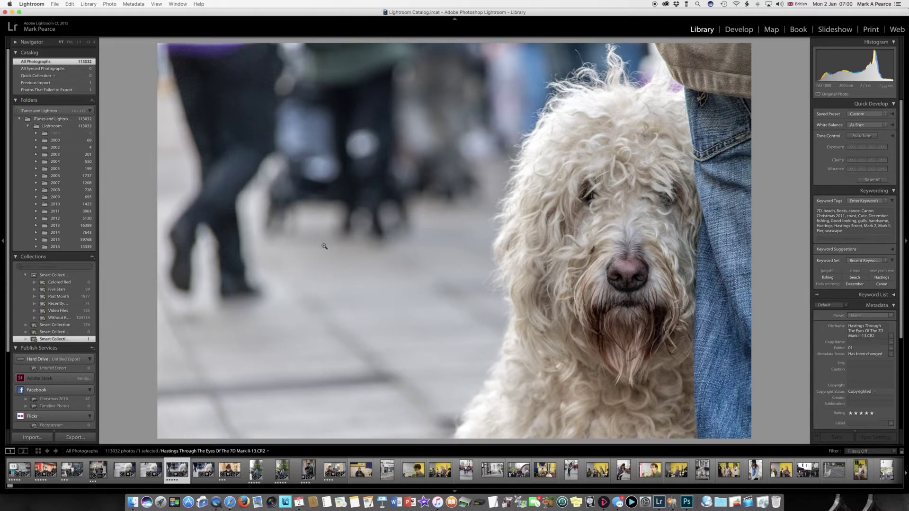
pyautogui.press('g')
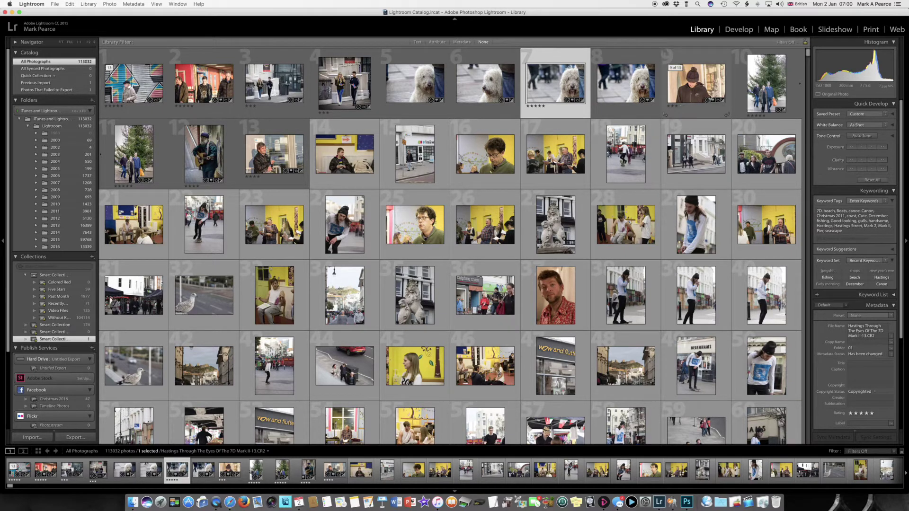
# Apply the Camera Info library filter preset and limit the photos to those taken with the iPhone 3G.
pyautogui.click(785, 43)
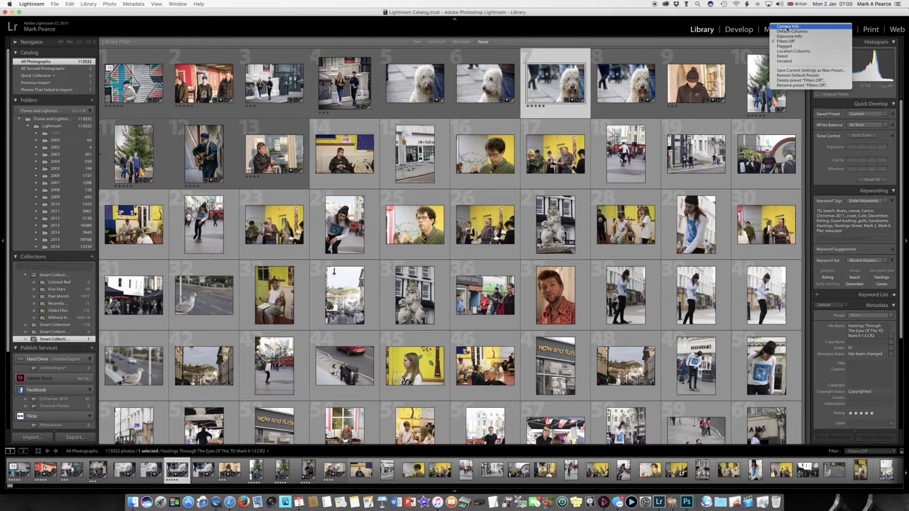
pyautogui.click(787, 26)
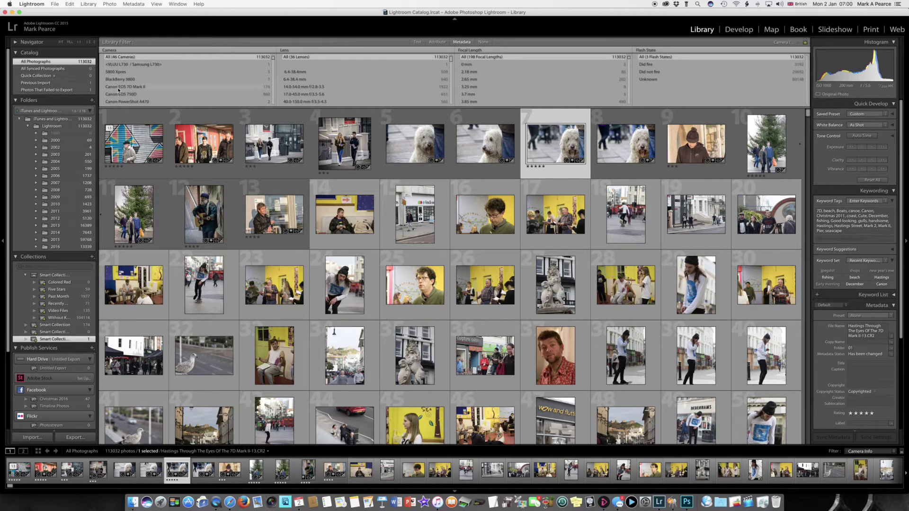
pyautogui.scroll(-4, 118, 90)
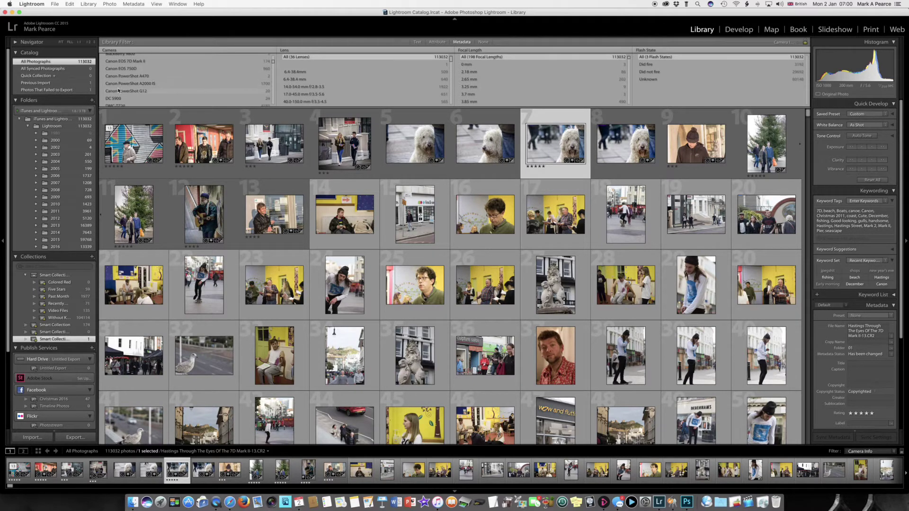
pyautogui.scroll(-5, 119, 90)
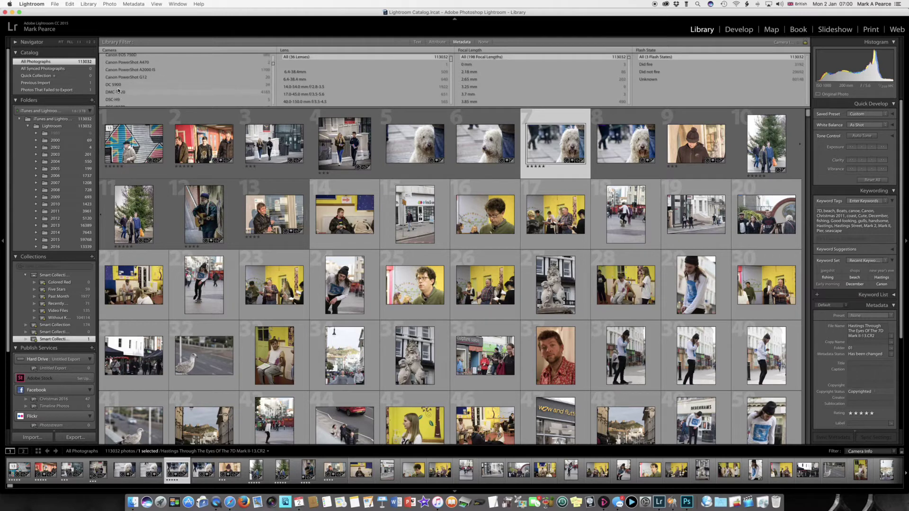
pyautogui.scroll(-8, 119, 90)
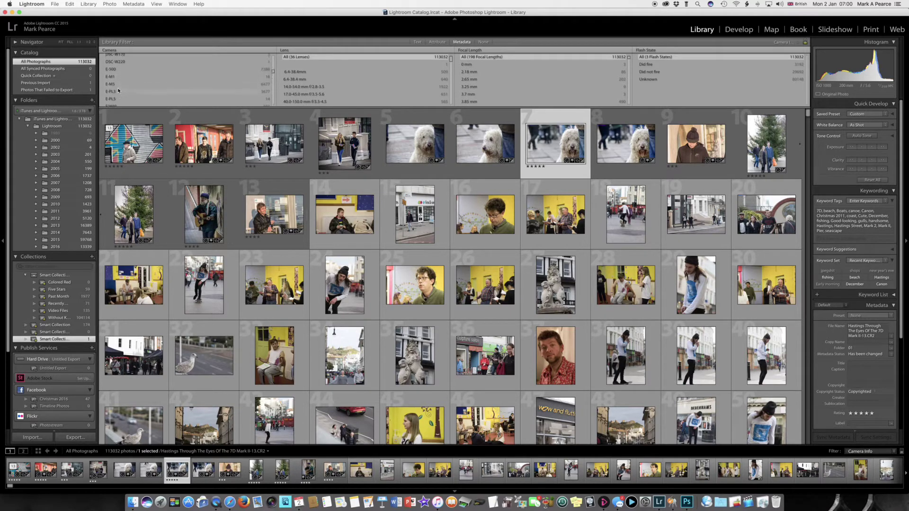
pyautogui.scroll(-6, 119, 90)
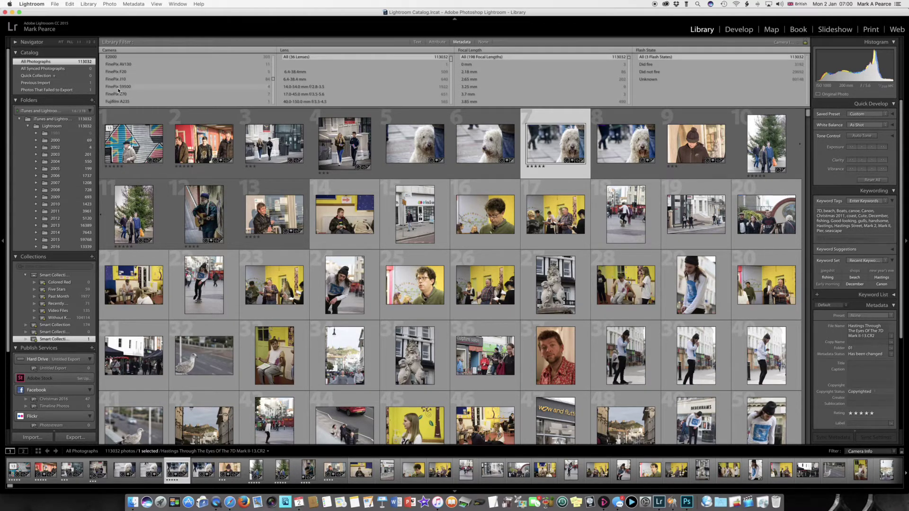
pyautogui.scroll(-5, 119, 90)
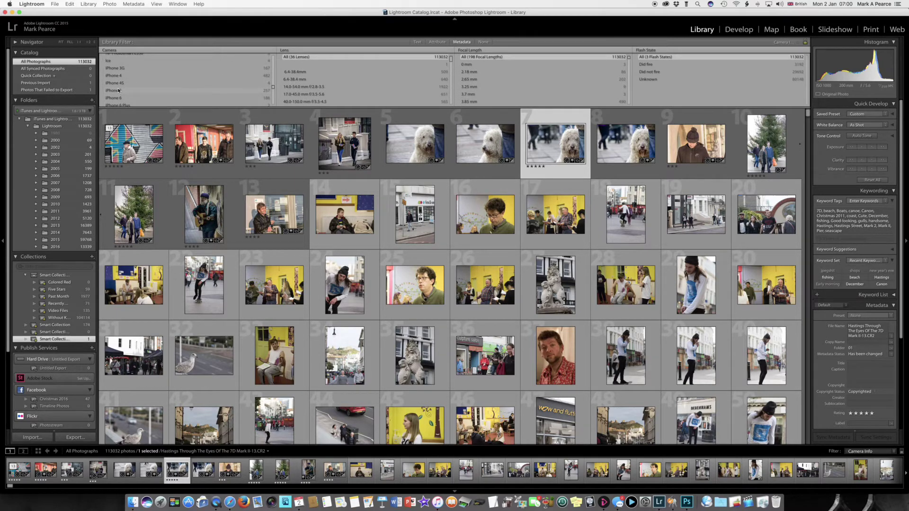
pyautogui.click(114, 68)
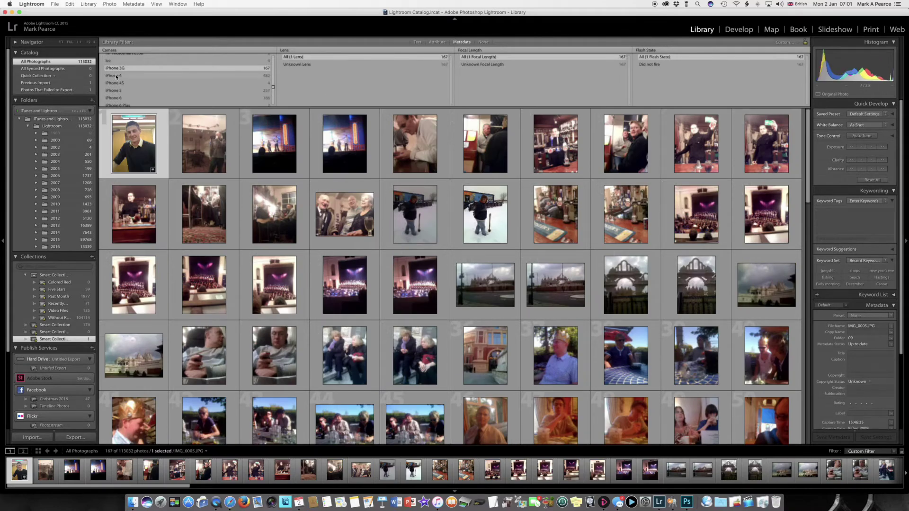
# Add iPhone 4, 4S, 5, 6, 6 Plus, 6s and the KODAK EASYSHARE C613 ZOOM DIGITAL CAMERA to the camera filter.
pyautogui.keyDown('super'); pyautogui.click(116, 76); pyautogui.keyUp('super')
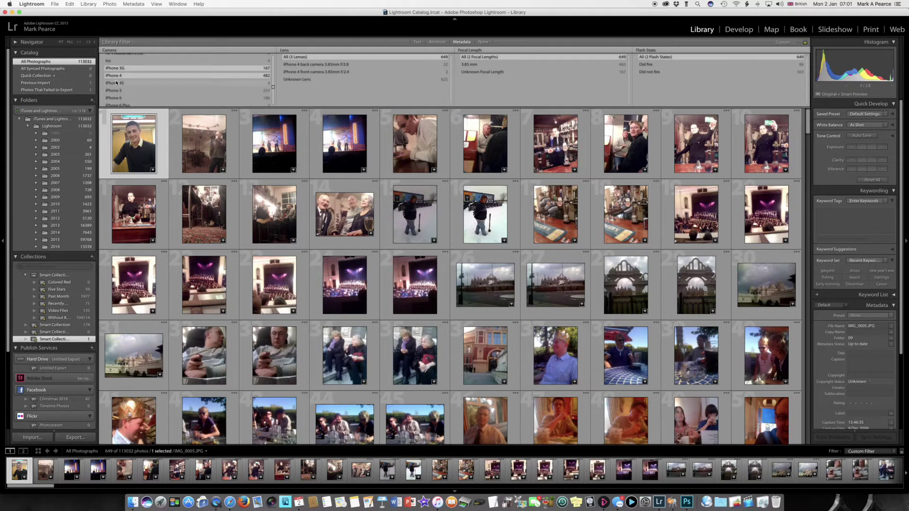
pyautogui.keyDown('super'); pyautogui.click(116, 82); pyautogui.keyUp('super')
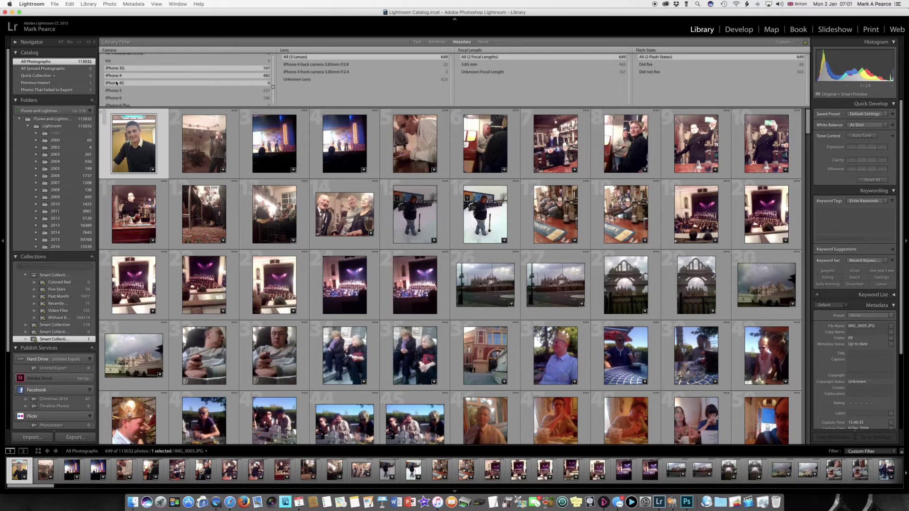
pyautogui.keyDown('super'); pyautogui.click(117, 92); pyautogui.keyUp('super')
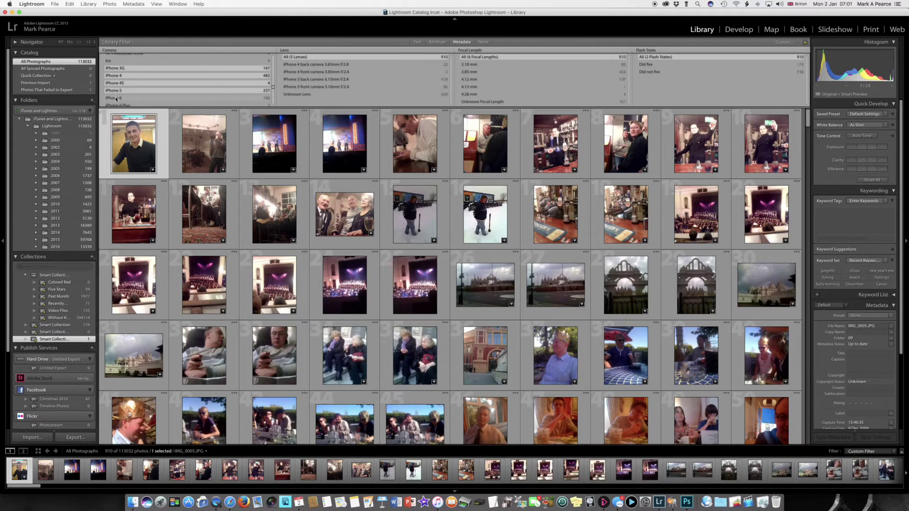
pyautogui.keyDown('super'); pyautogui.click(116, 98); pyautogui.keyUp('super')
pyautogui.keyDown('super'); pyautogui.click(116, 104); pyautogui.keyUp('super')
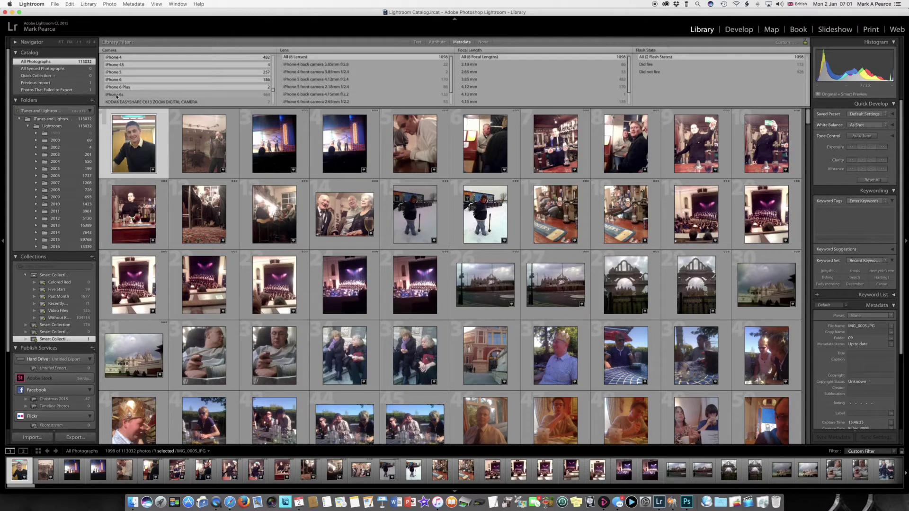
pyautogui.keyDown('super'); pyautogui.click(116, 97); pyautogui.keyUp('super')
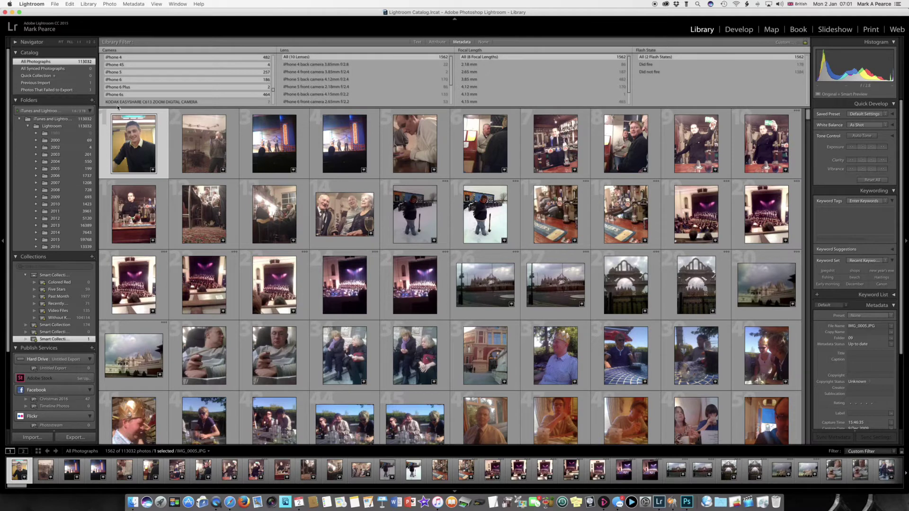
pyautogui.scroll(-2, 117, 106)
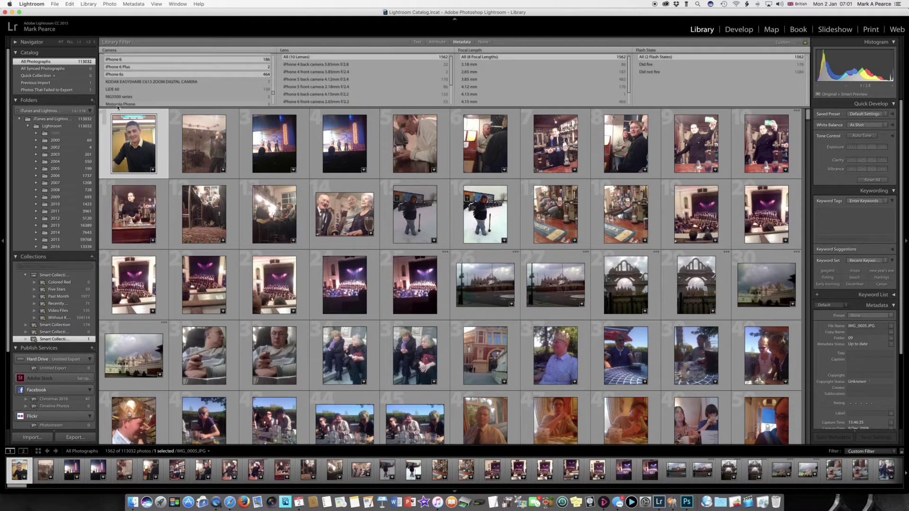
pyautogui.keyDown('super'); pyautogui.click(126, 82); pyautogui.keyUp('super')
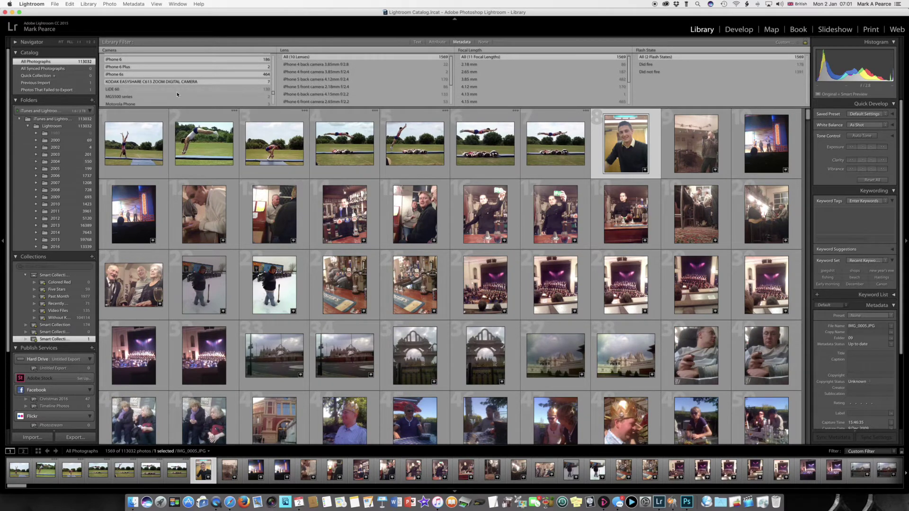
# Look through the remaining cameras and restrict the camera filter to iPhone 3G and the entry directly above it.
pyautogui.scroll(-2, 177, 94)
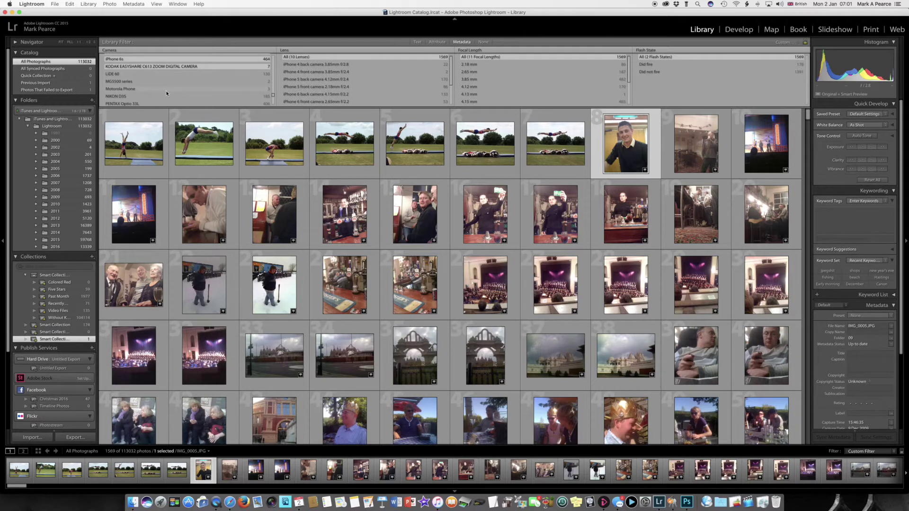
pyautogui.scroll(-4, 167, 94)
pyautogui.scroll(-3, 167, 98)
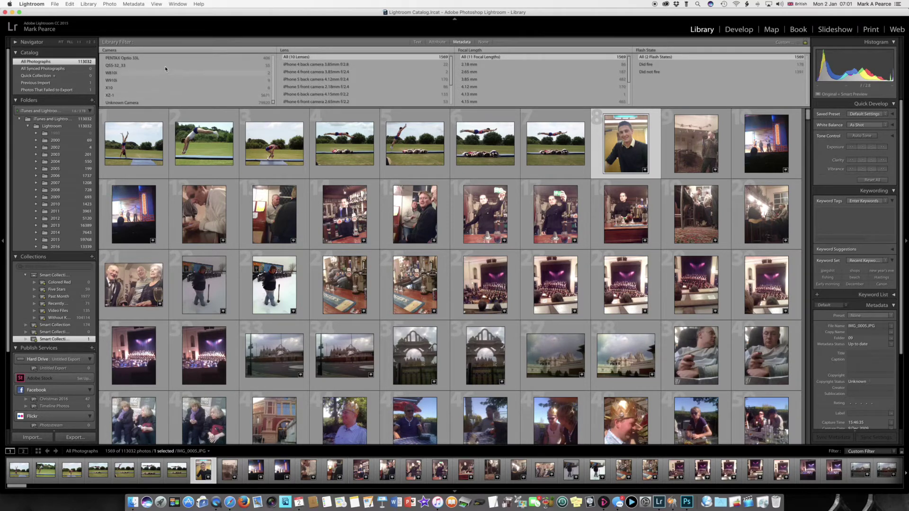
pyautogui.scroll(5, 166, 87)
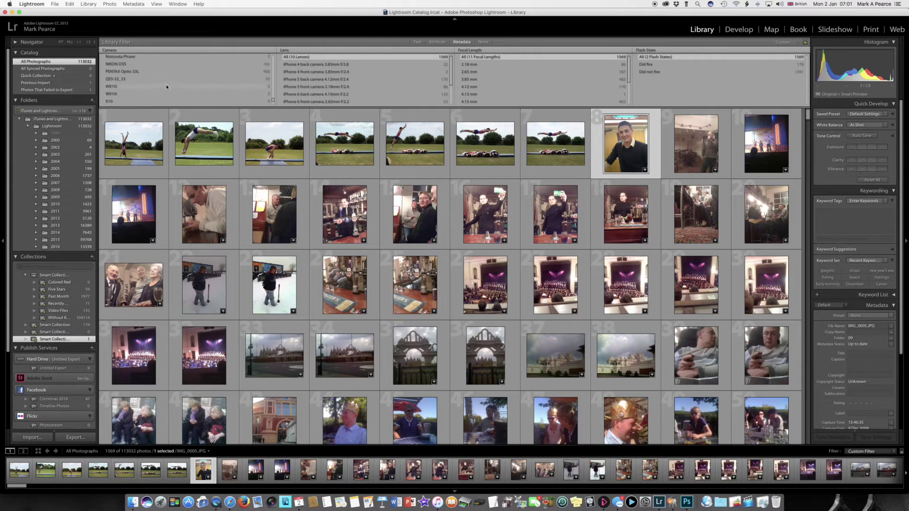
pyautogui.scroll(5, 166, 86)
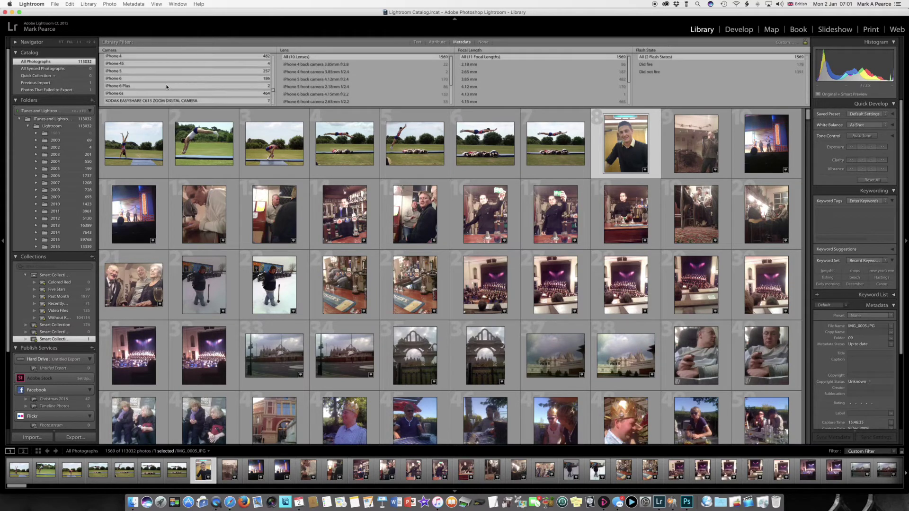
pyautogui.scroll(-1, 167, 87)
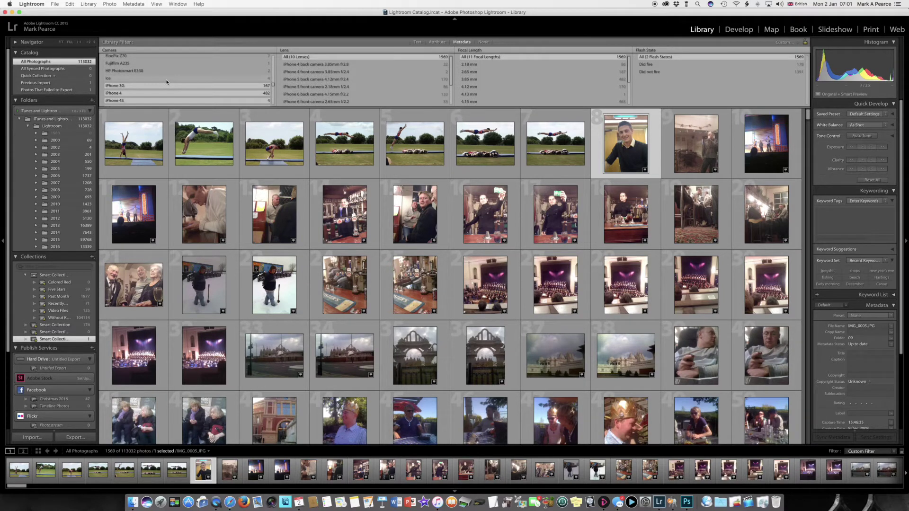
pyautogui.keyDown('shift'); pyautogui.click(166, 78); pyautogui.keyUp('shift')
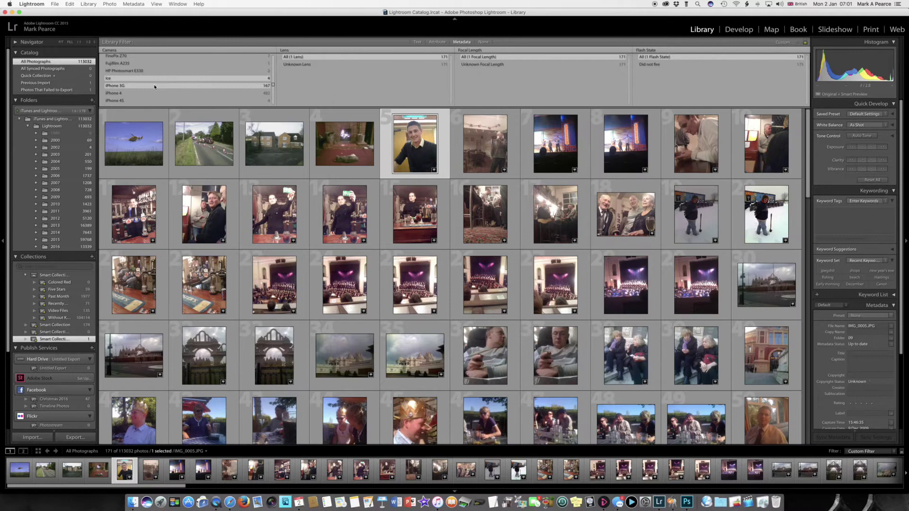
# Extend the camera filter from iPhone 3G through iPhone 6 and add the E2000 camera.
pyautogui.scroll(-3, 153, 88)
pyautogui.keyDown('shift'); pyautogui.click(118, 84); pyautogui.keyUp('shift')
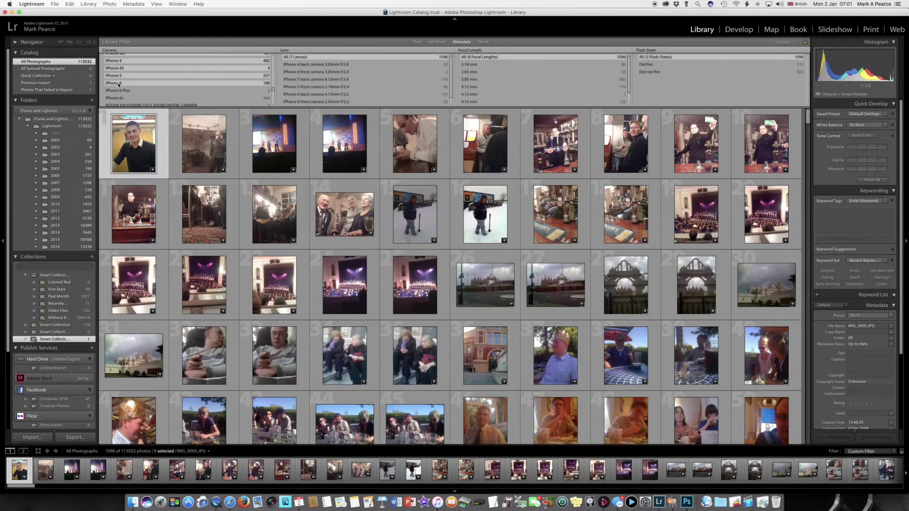
pyautogui.scroll(5, 138, 79)
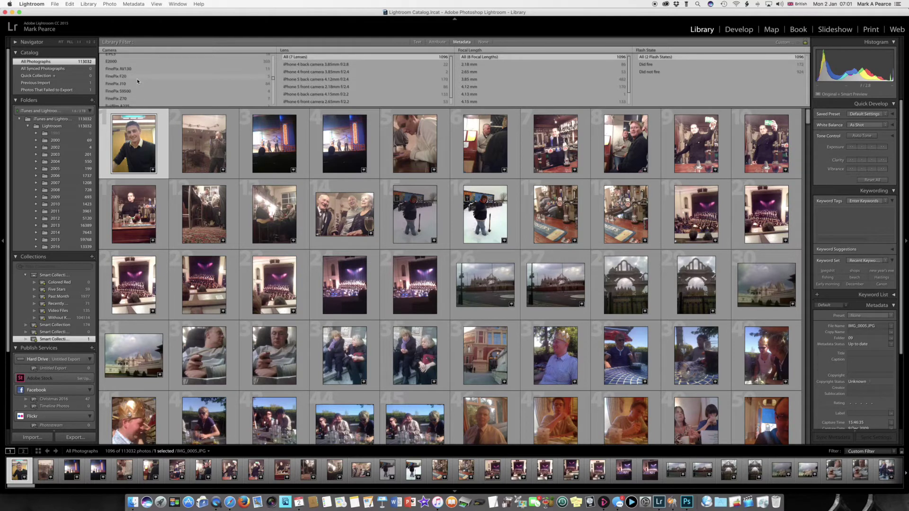
pyautogui.scroll(2, 138, 81)
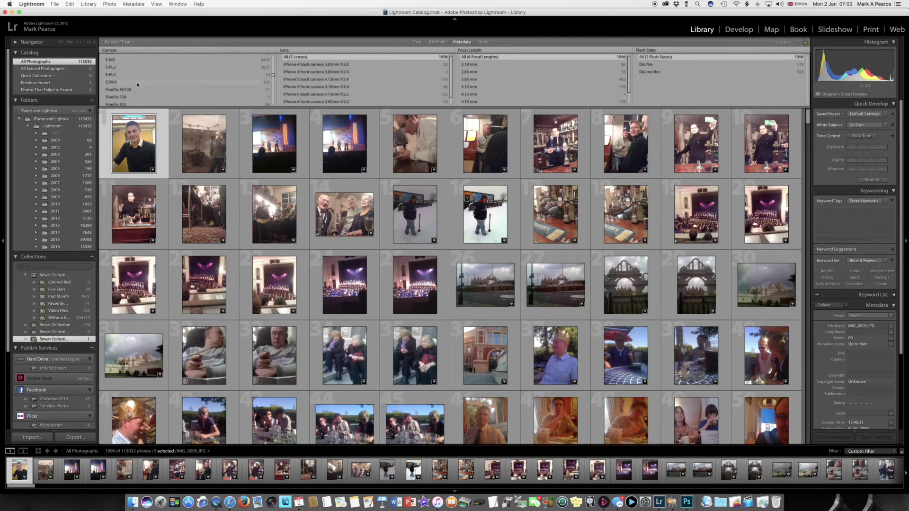
pyautogui.keyDown('super'); pyautogui.click(137, 82); pyautogui.keyUp('super')
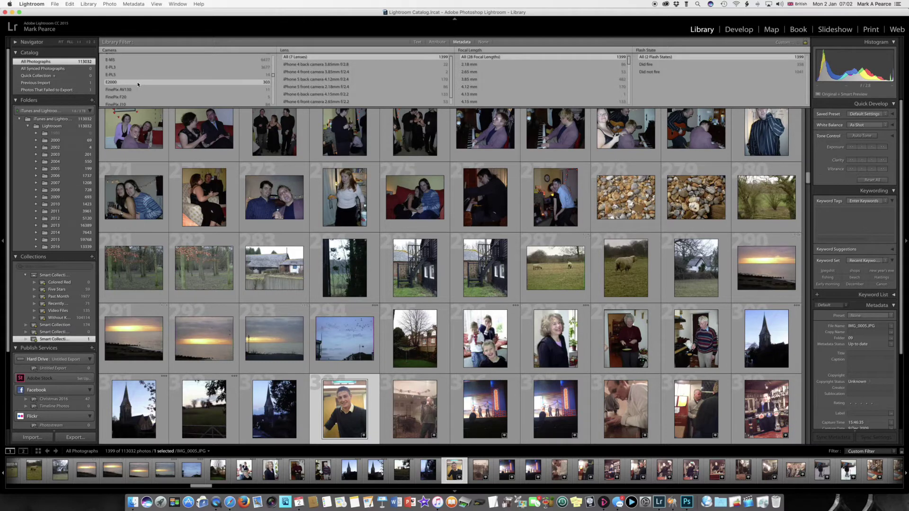
# Add the VLUU L730 / Samsung L730, 5800 Xpres and BlackBerry 9800 to the camera filter.
pyautogui.scroll(3, 138, 84)
pyautogui.scroll(5, 138, 84)
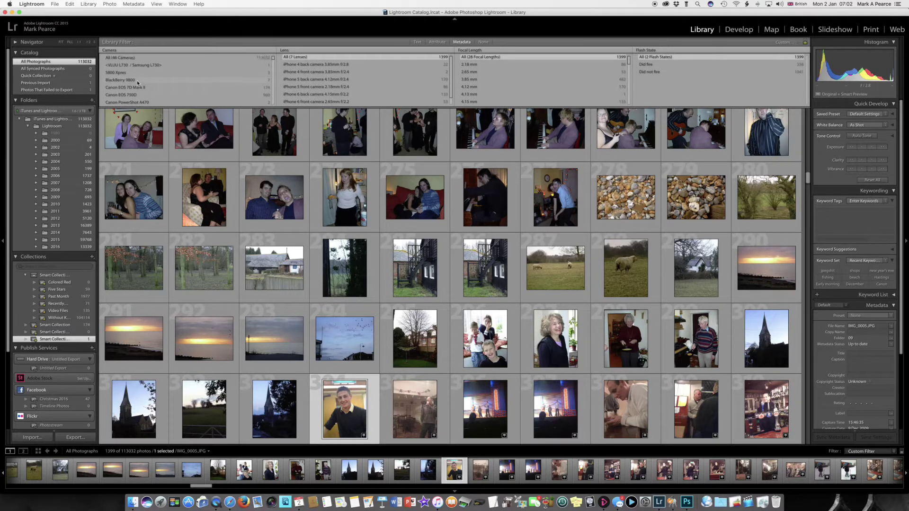
pyautogui.scroll(-1, 138, 83)
pyautogui.keyDown('super'); pyautogui.click(139, 61); pyautogui.keyUp('super')
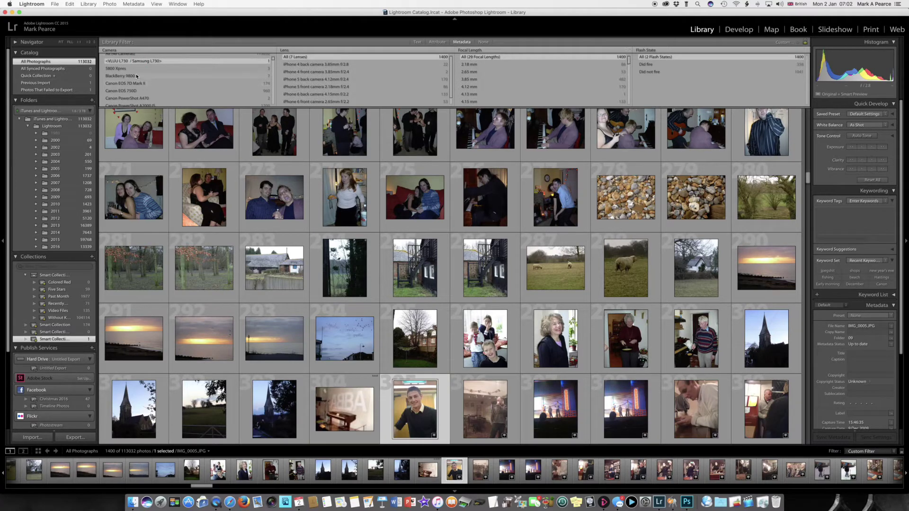
pyautogui.keyDown('super'); pyautogui.click(127, 68); pyautogui.keyUp('super')
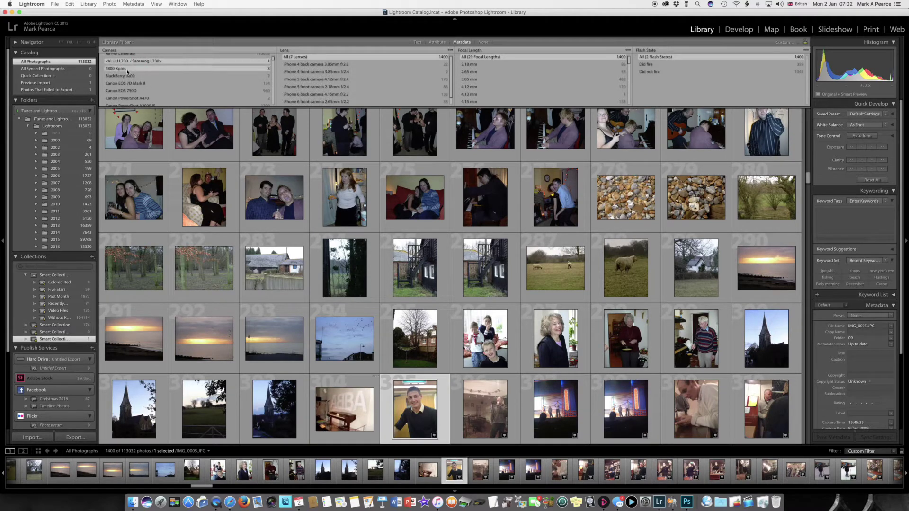
pyautogui.keyDown('super'); pyautogui.click(129, 77); pyautogui.keyUp('super')
# Check the Canon and DSC camera entries and add the DMC-TZ20 to the camera filter.
pyautogui.scroll(-2, 176, 103)
pyautogui.scroll(-1, 176, 103)
pyautogui.scroll(-2, 176, 103)
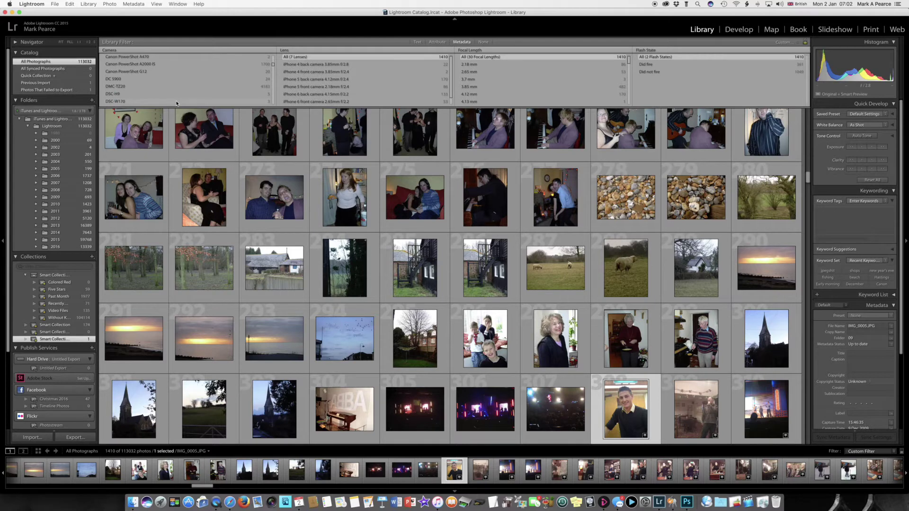
pyautogui.scroll(-2, 176, 104)
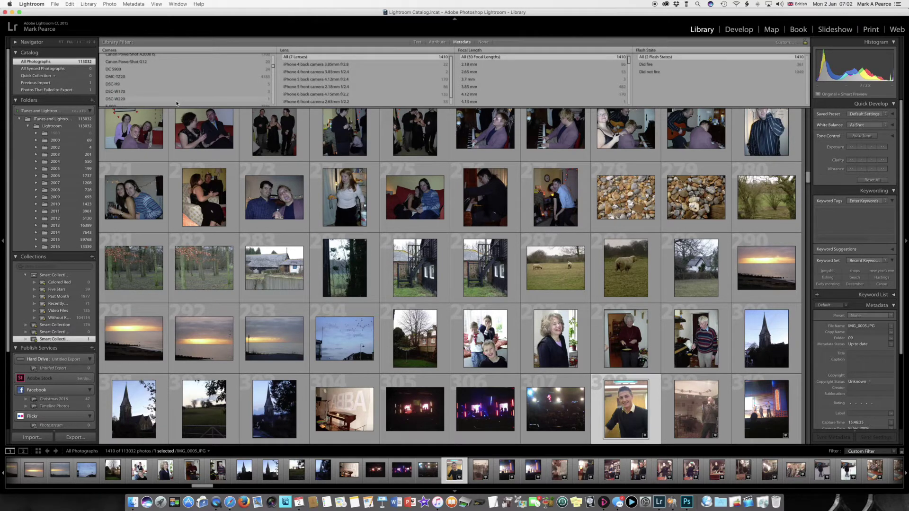
pyautogui.scroll(-1, 177, 103)
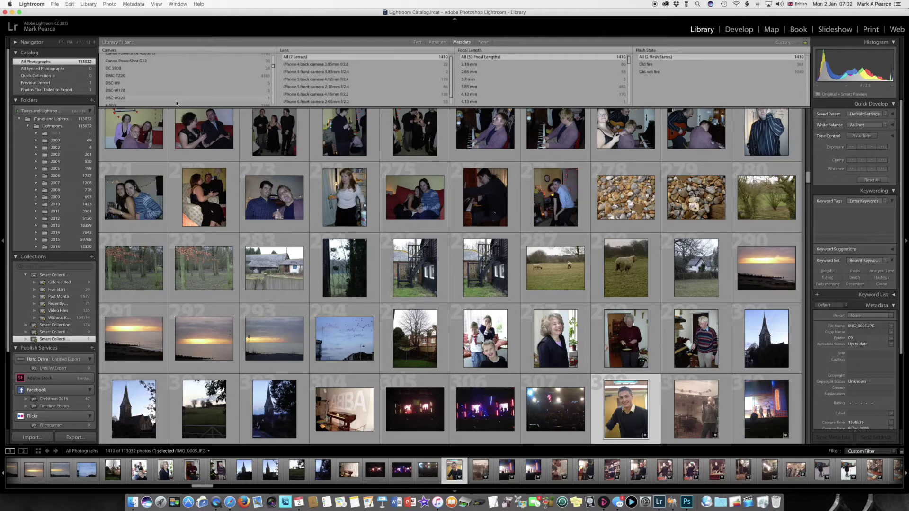
pyautogui.scroll(-1, 176, 97)
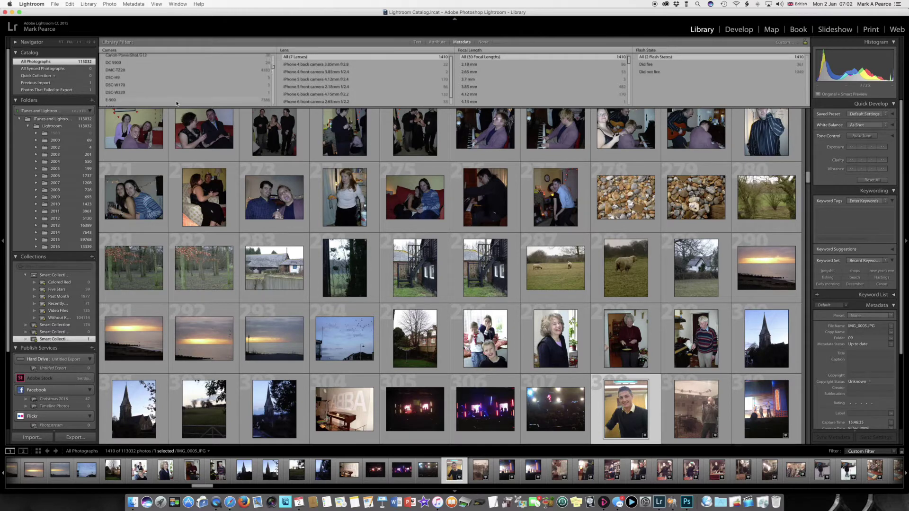
pyautogui.click(171, 73)
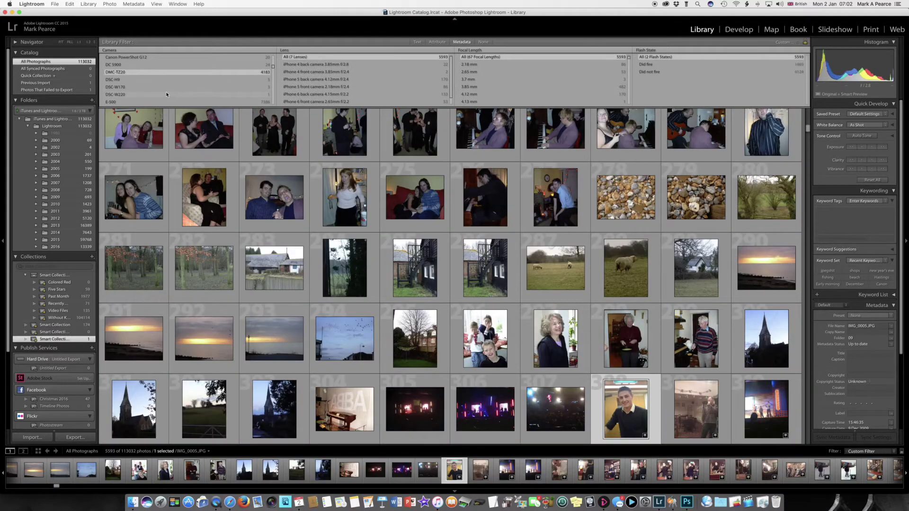
# Add the PENTAX Optio 33L, NIKON D3S, QSS-32_33 and both W810i entries to the camera filter.
pyautogui.scroll(-5, 166, 95)
pyautogui.scroll(-5, 166, 94)
pyautogui.scroll(-4, 166, 94)
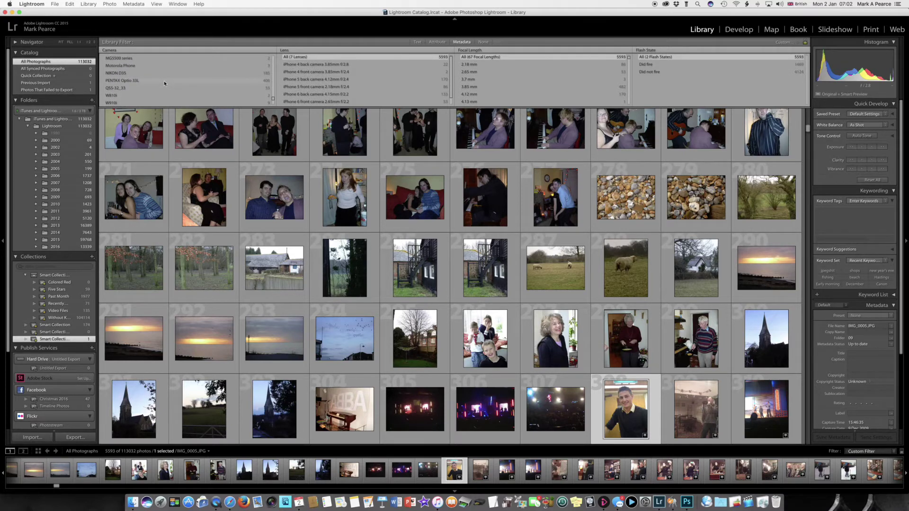
pyautogui.click(165, 82)
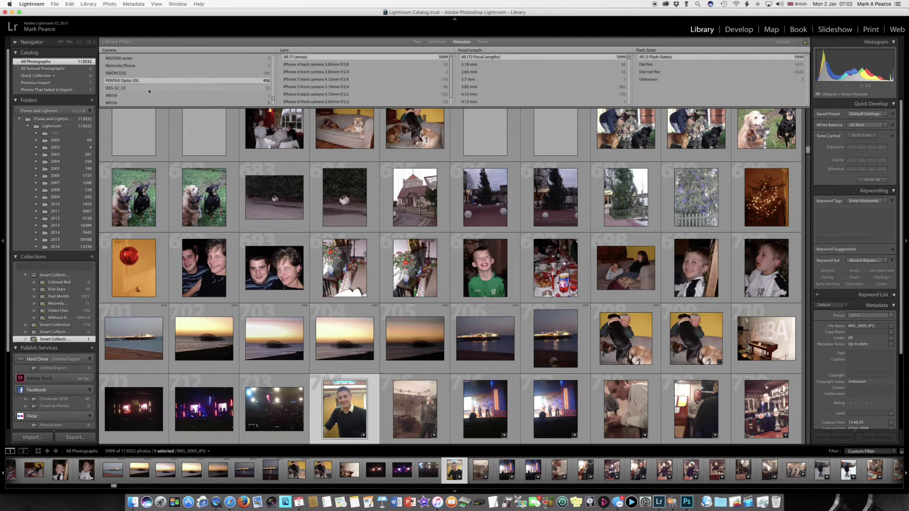
pyautogui.keyDown('super'); pyautogui.click(142, 73); pyautogui.keyUp('super')
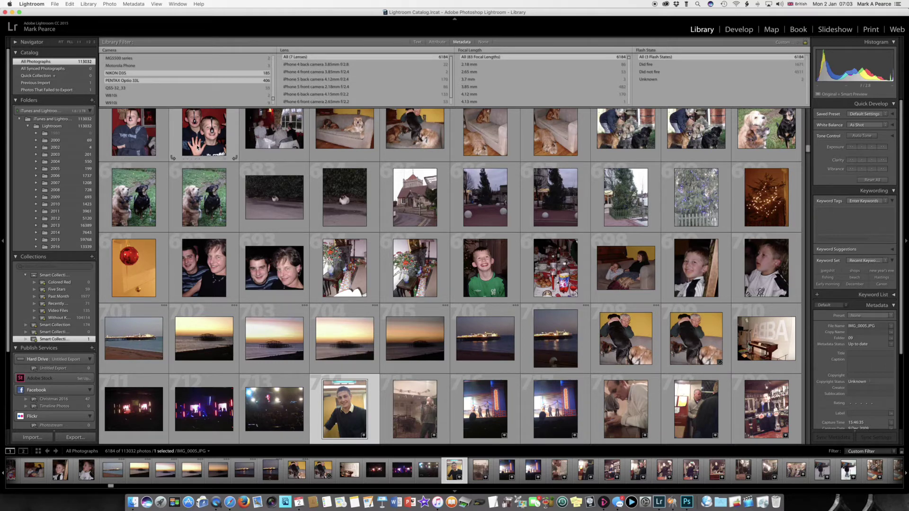
pyautogui.keyDown('super'); pyautogui.click(170, 89); pyautogui.keyUp('super')
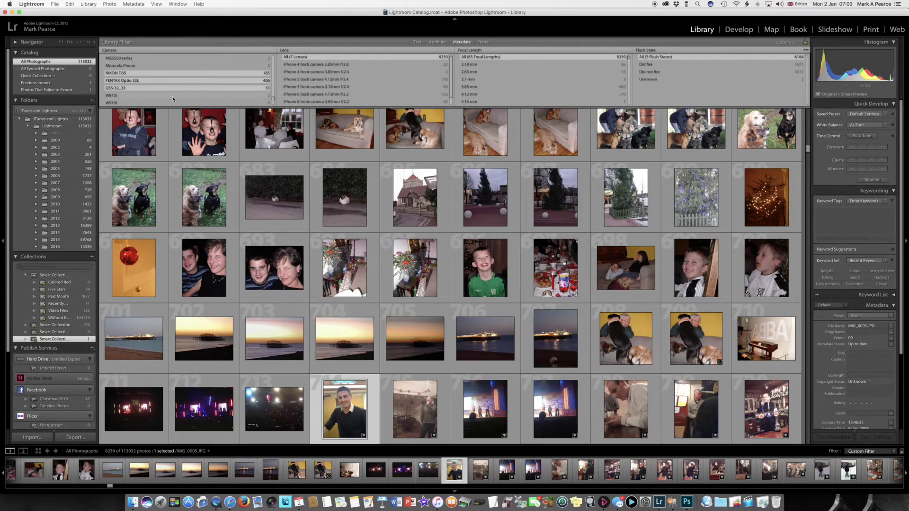
pyautogui.keyDown('super'); pyautogui.click(173, 96); pyautogui.keyUp('super')
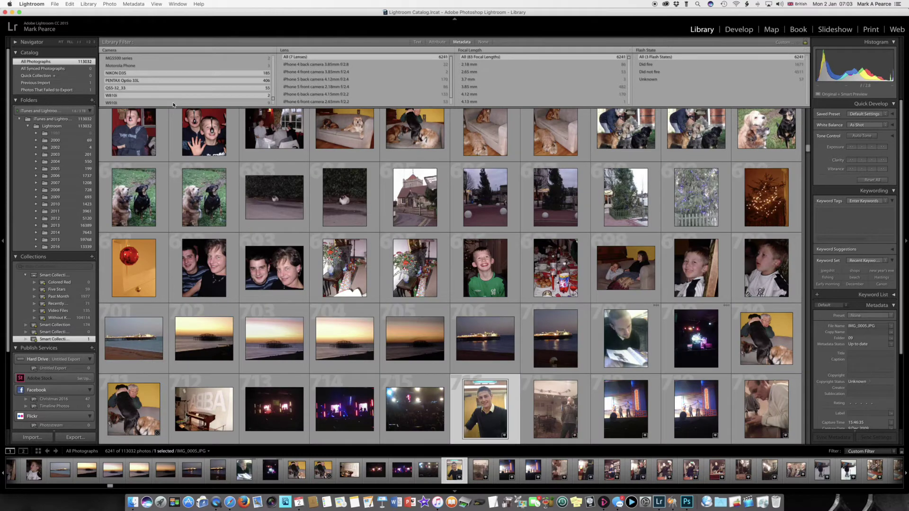
# Review the whole camera list to check which cameras are included in the filter.
pyautogui.scroll(2, 173, 105)
pyautogui.scroll(4, 173, 105)
pyautogui.scroll(6, 174, 105)
pyautogui.scroll(6, 174, 104)
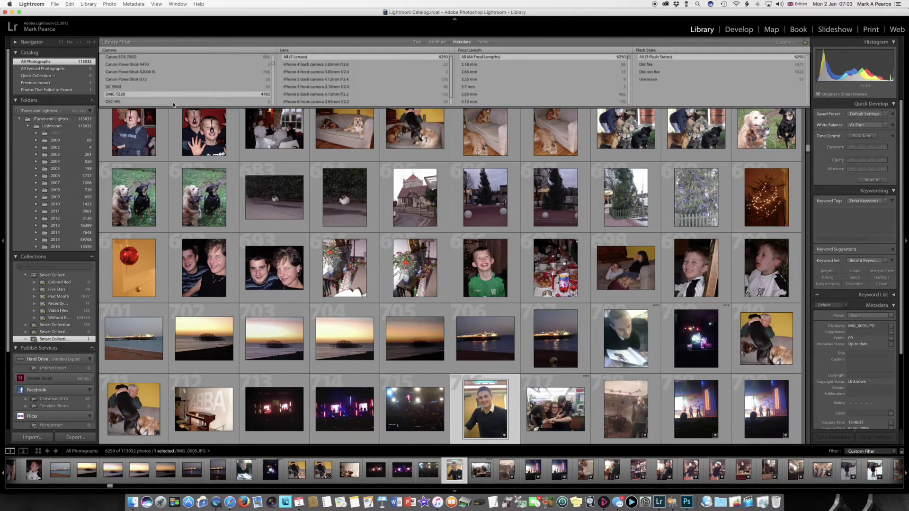
pyautogui.scroll(-5, 174, 104)
pyautogui.scroll(-6, 174, 105)
pyautogui.scroll(-6, 174, 105)
pyautogui.scroll(5, 173, 104)
pyautogui.scroll(5, 174, 105)
pyautogui.scroll(5, 173, 105)
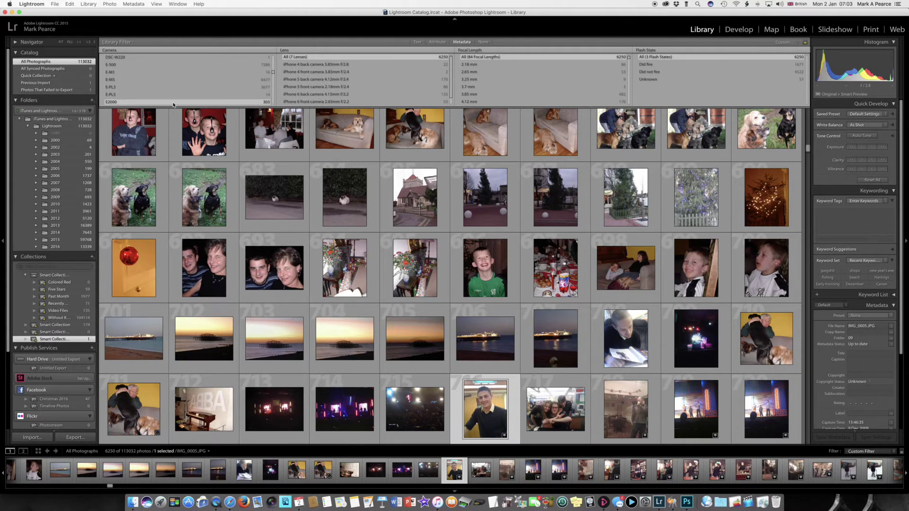
# Add the E-M1 and E-PL5 to the camera filter and recheck the camera list.
pyautogui.scroll(2, 173, 105)
pyautogui.keyDown('super'); pyautogui.click(119, 74); pyautogui.keyUp('super')
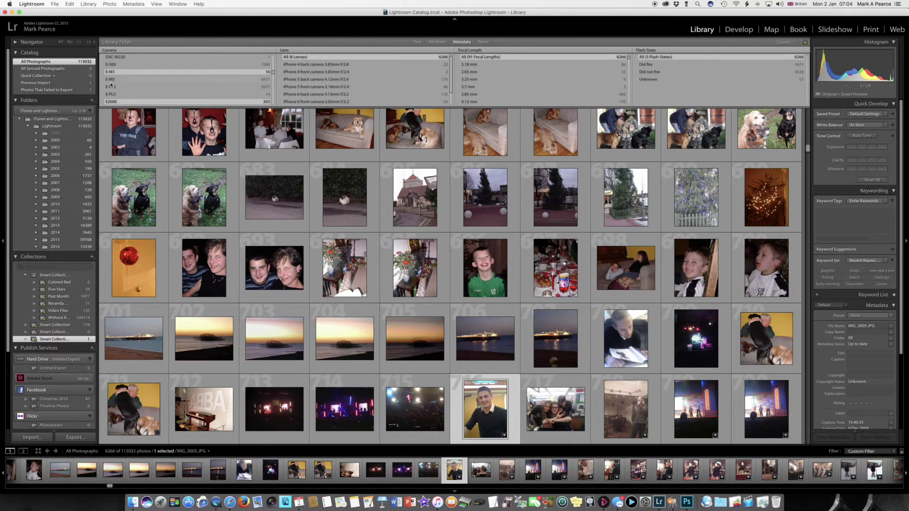
pyautogui.keyDown('super'); pyautogui.click(113, 94); pyautogui.keyUp('super')
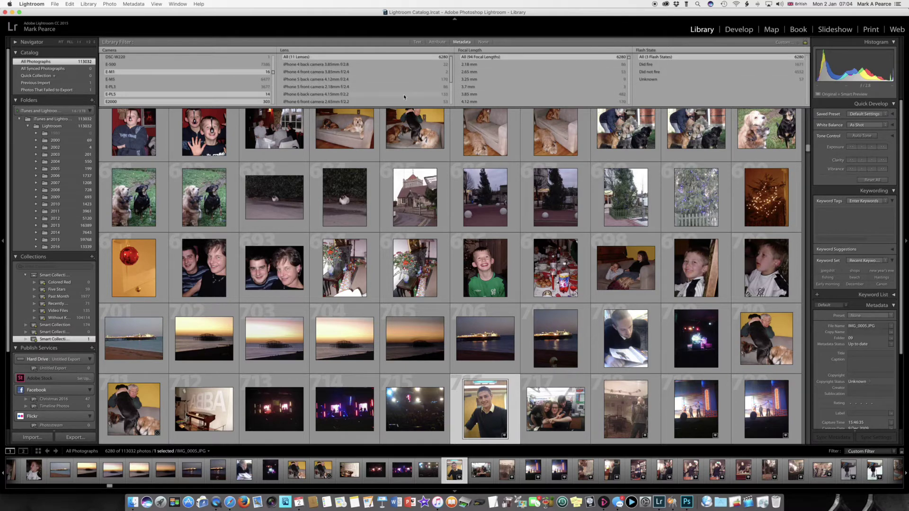
pyautogui.scroll(10, 228, 76)
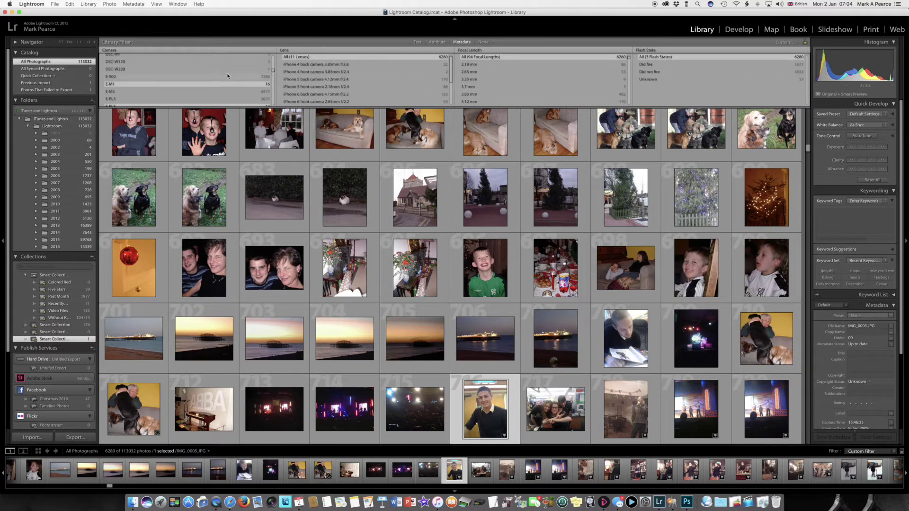
pyautogui.scroll(-10, 227, 76)
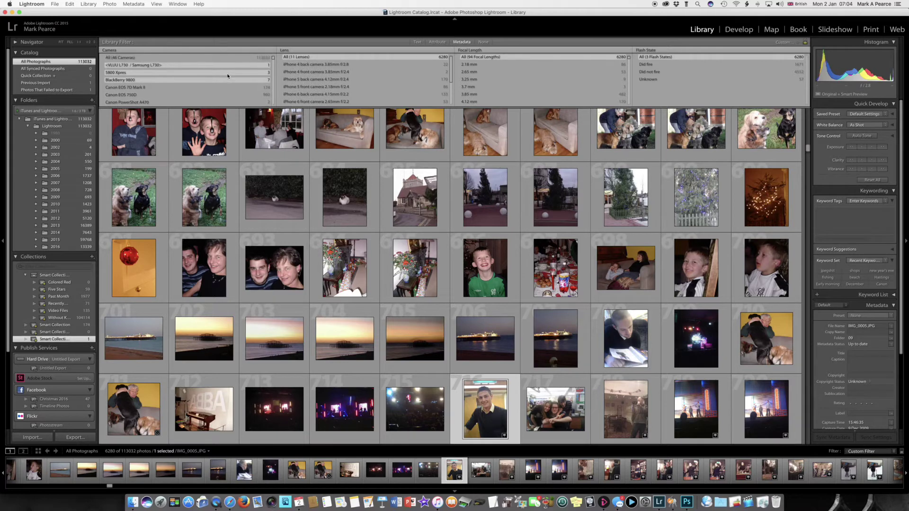
pyautogui.scroll(-3, 228, 76)
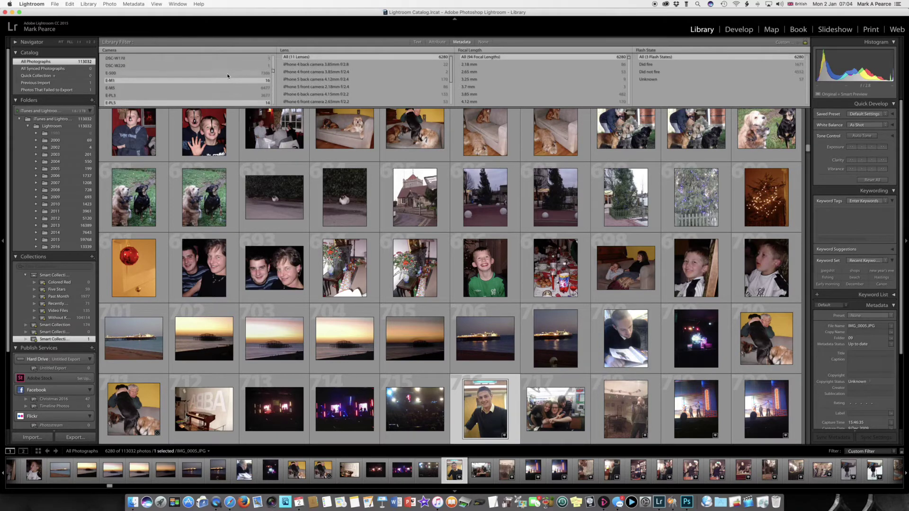
# Assign the green color label to the selected photo IMG_0005.JPG.
pyautogui.click(110, 4)
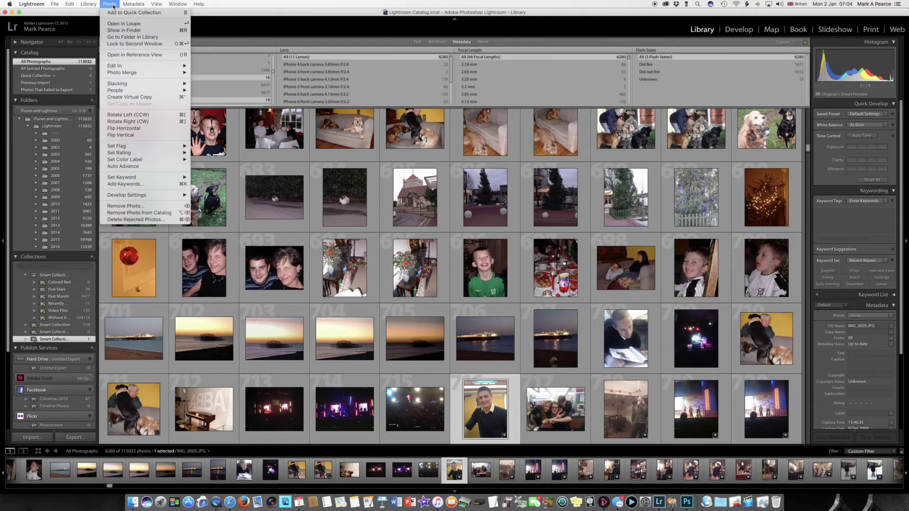
pyautogui.moveTo(132, 147)
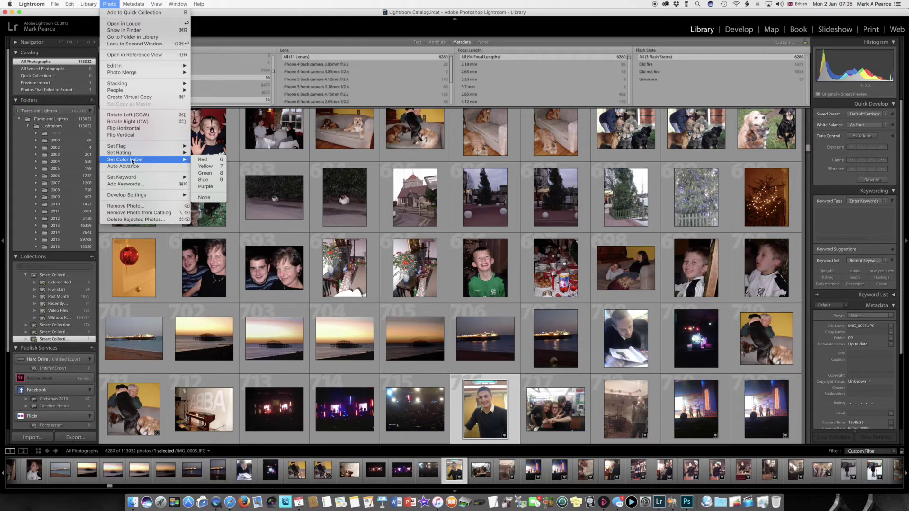
pyautogui.click(199, 173)
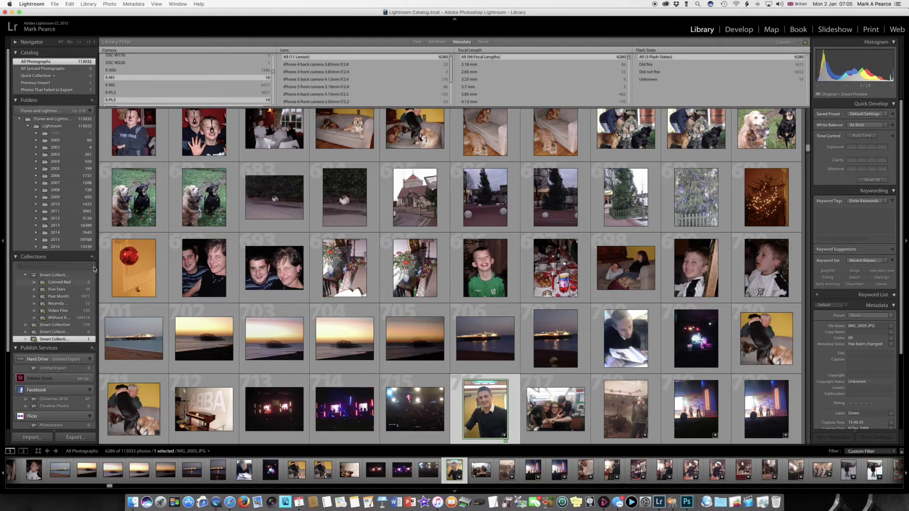
# Select all the filtered photos and assign the green color label to them.
pyautogui.click(164, 199)
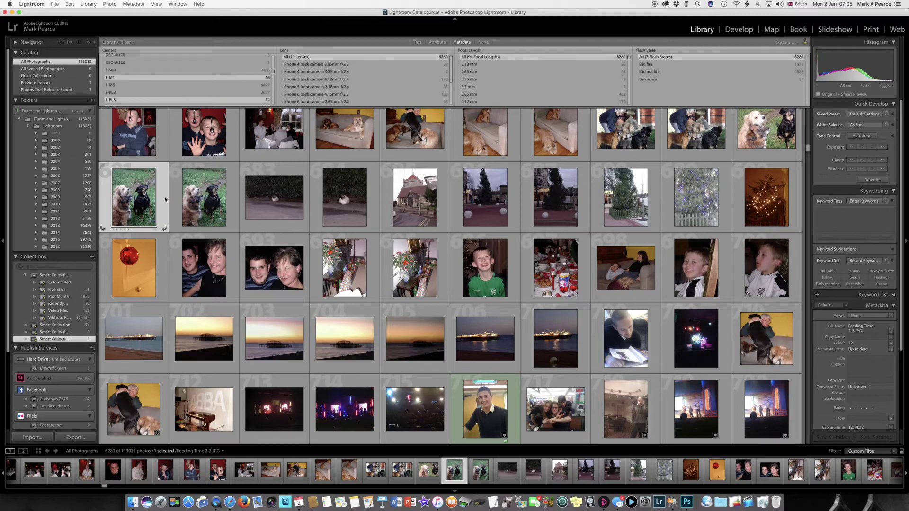
pyautogui.press('super+a')
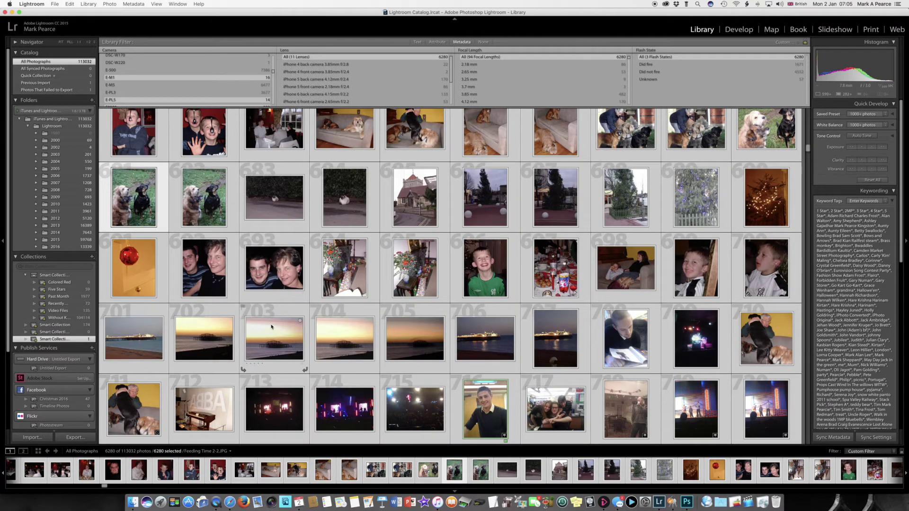
pyautogui.click(111, 4)
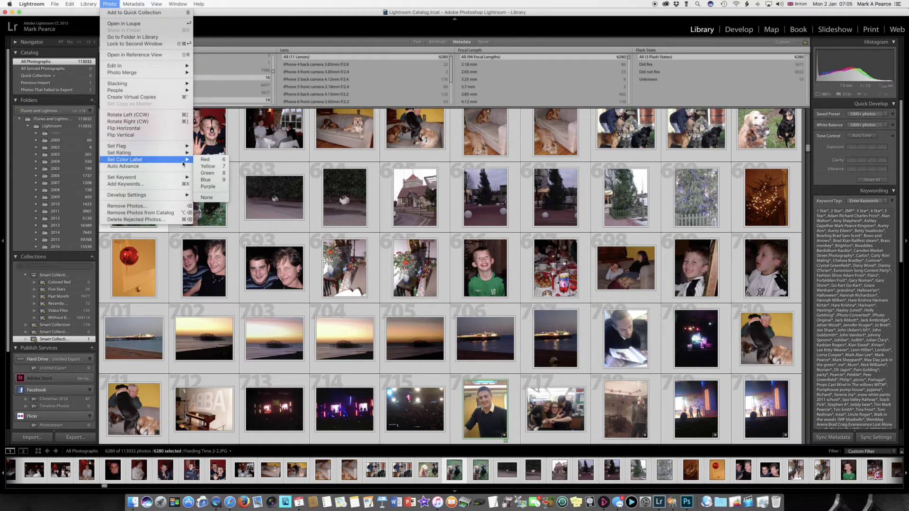
pyautogui.click(204, 174)
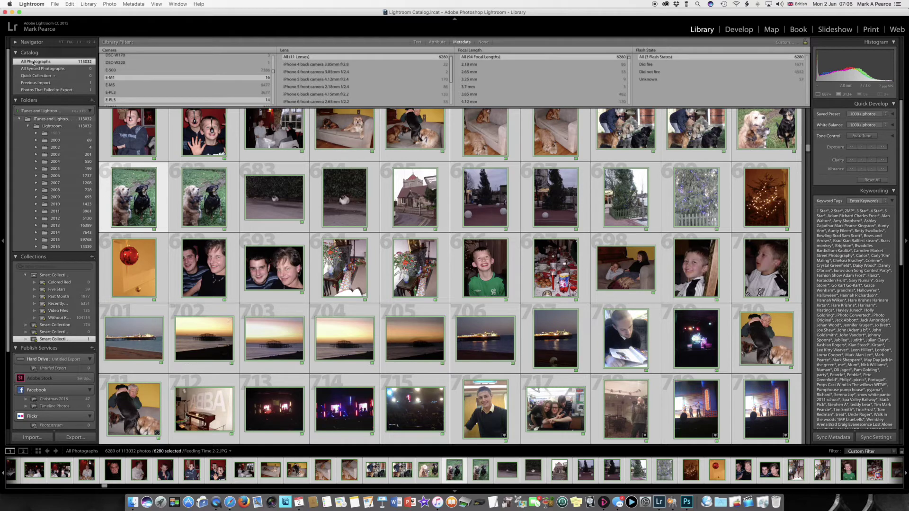
# Edit the rules of Smart Collection 2 so that its file type rule is Raw.
pyautogui.click(57, 127)
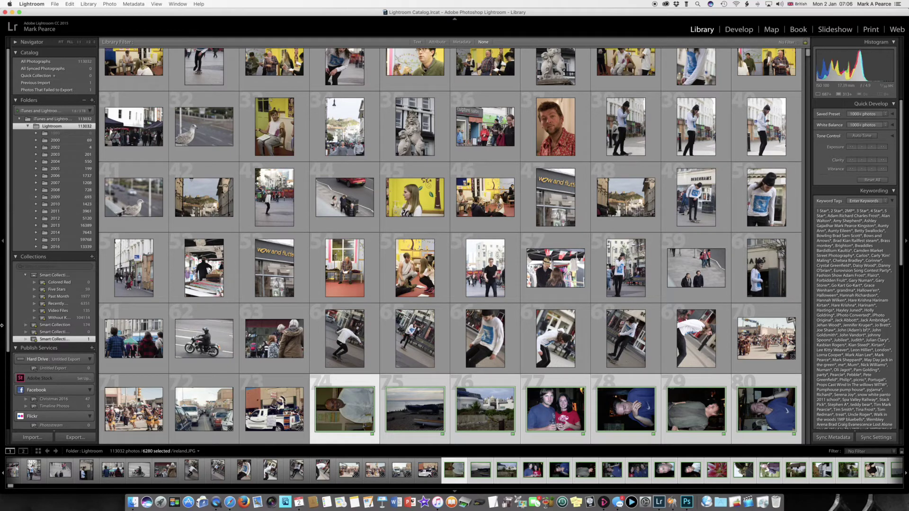
pyautogui.click(51, 333)
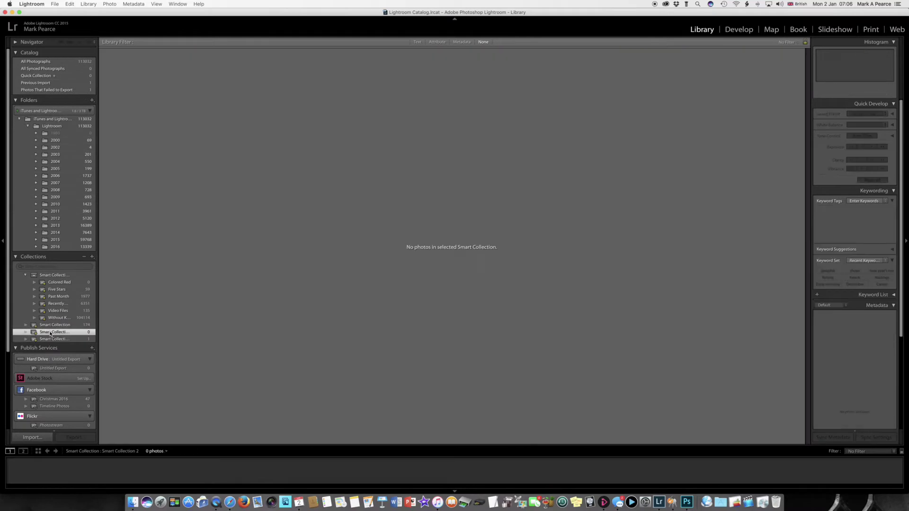
pyautogui.click(92, 257)
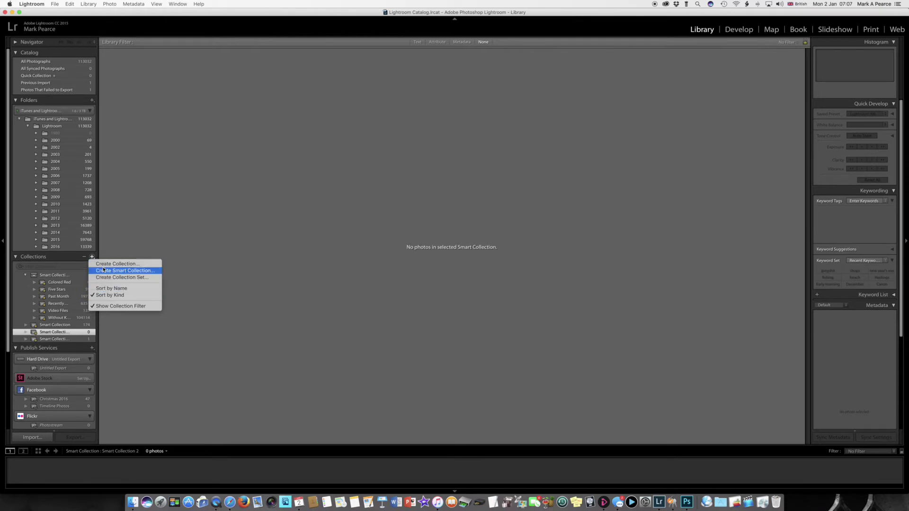
pyautogui.click(66, 335)
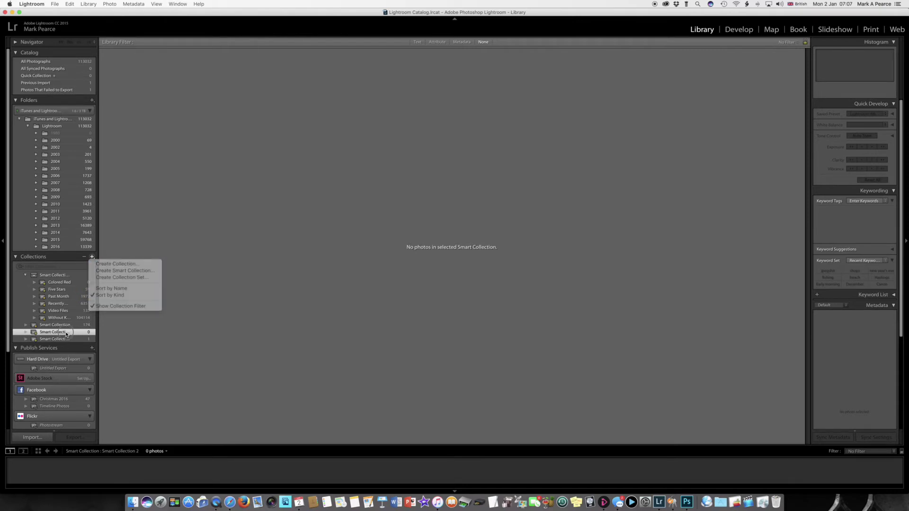
pyautogui.rightClick(67, 335)
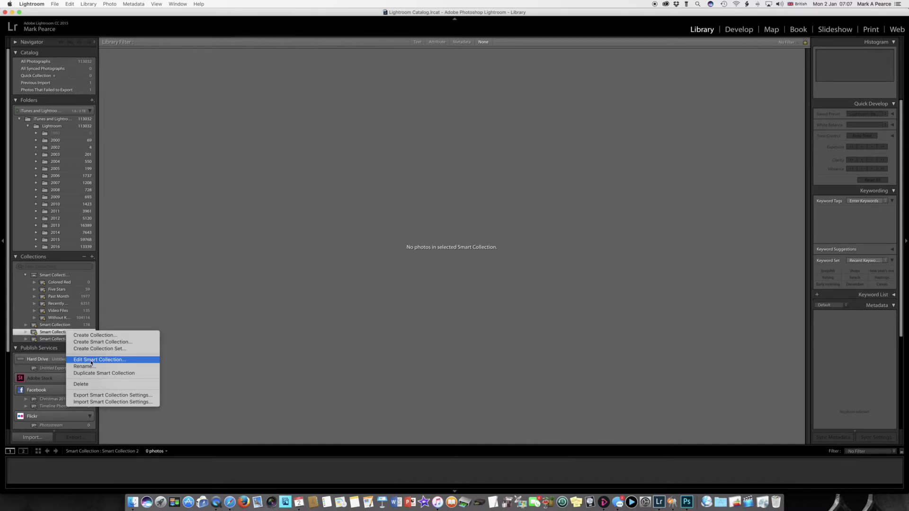
pyautogui.click(91, 360)
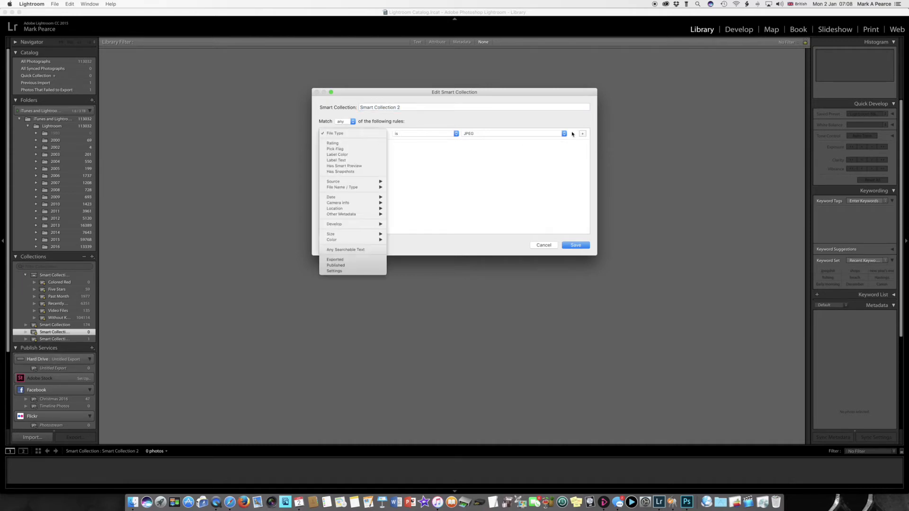
pyautogui.click(456, 143)
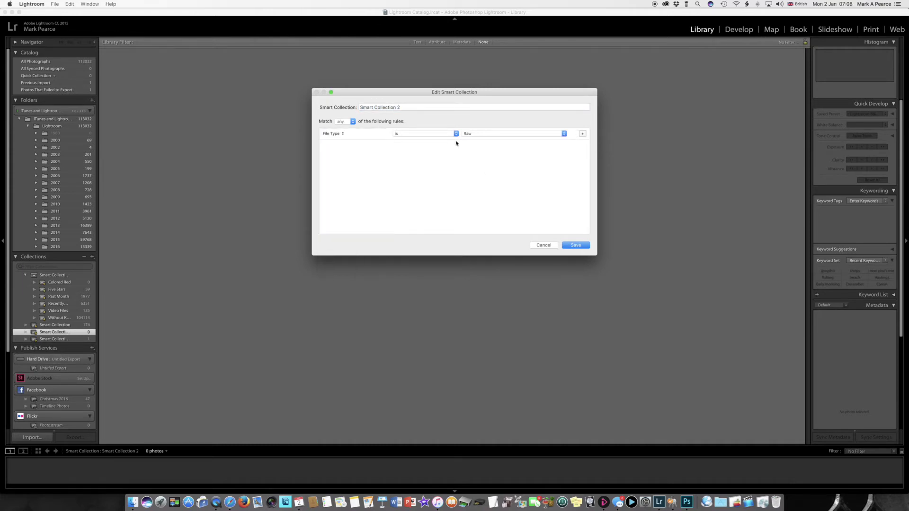
# Name the smart collection Raw Files, set it to match all rules and save it.
pyautogui.tripleClick(407, 108)
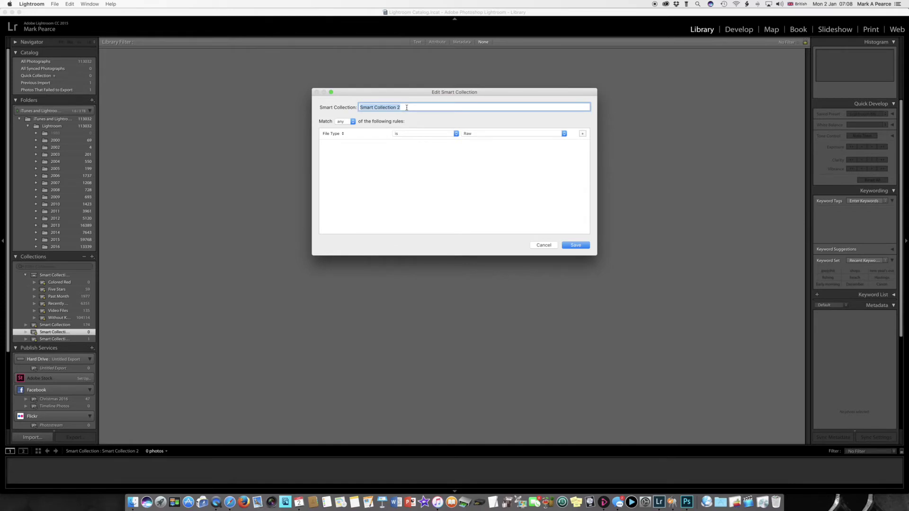
pyautogui.write('Raw Files')
pyautogui.click(353, 121)
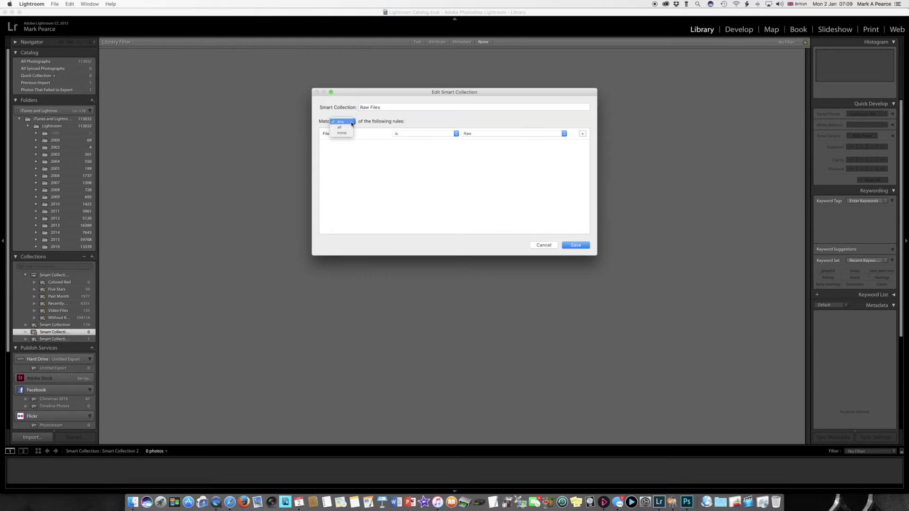
pyautogui.click(351, 127)
pyautogui.click(579, 246)
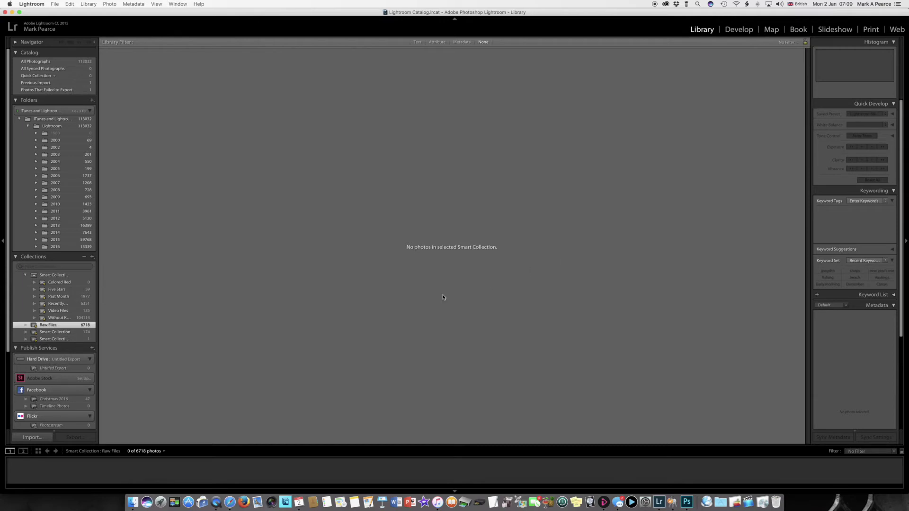
# Select all photos in the Raw Files collection and assign the red color label to them.
pyautogui.click(48, 327)
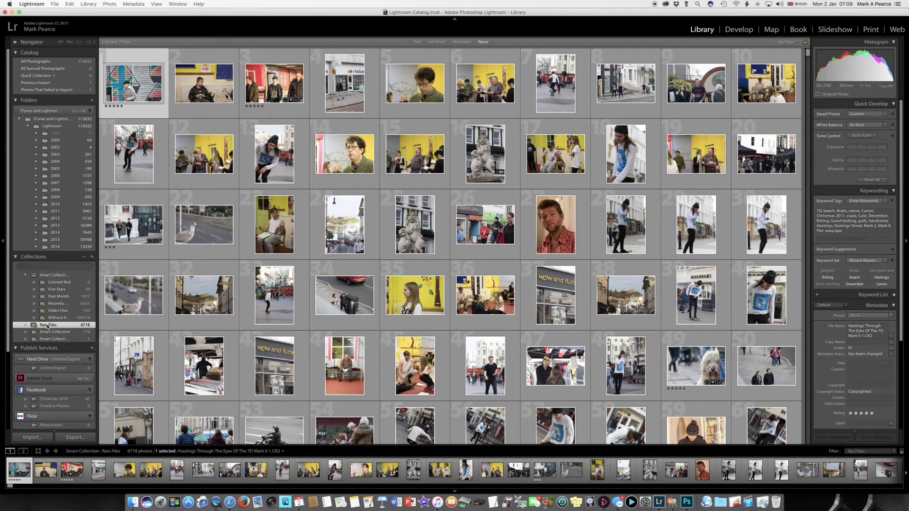
pyautogui.press('super+a')
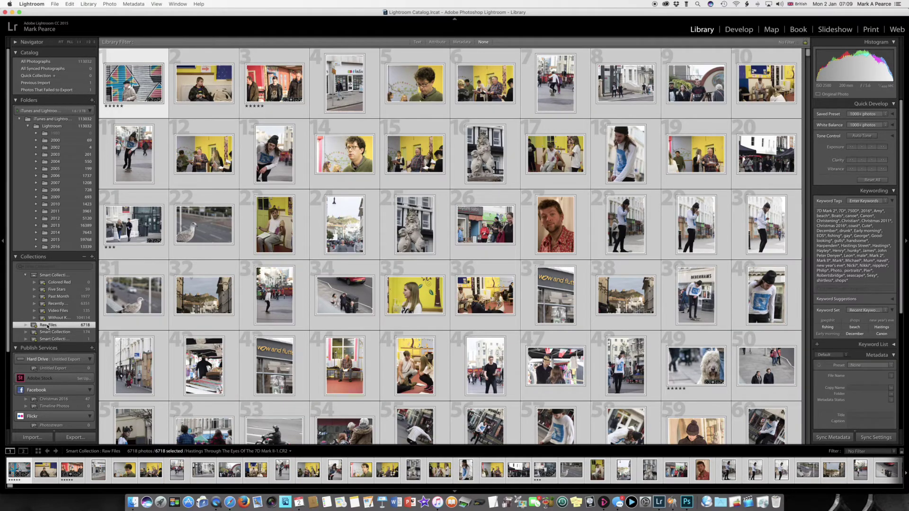
pyautogui.click(109, 5)
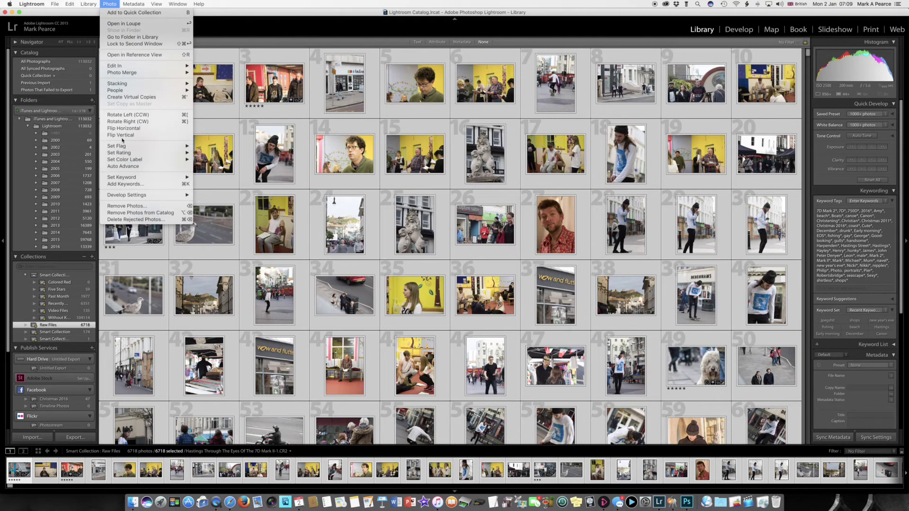
pyautogui.moveTo(126, 195)
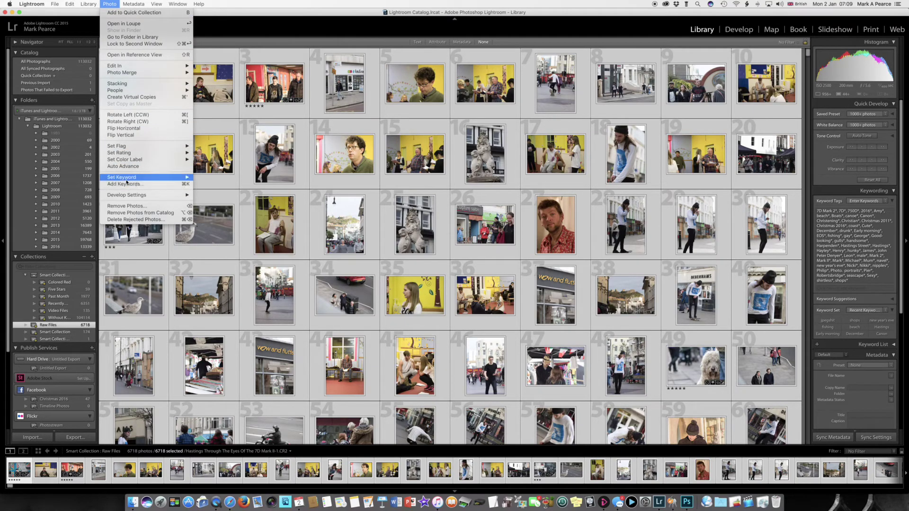
pyautogui.moveTo(127, 180)
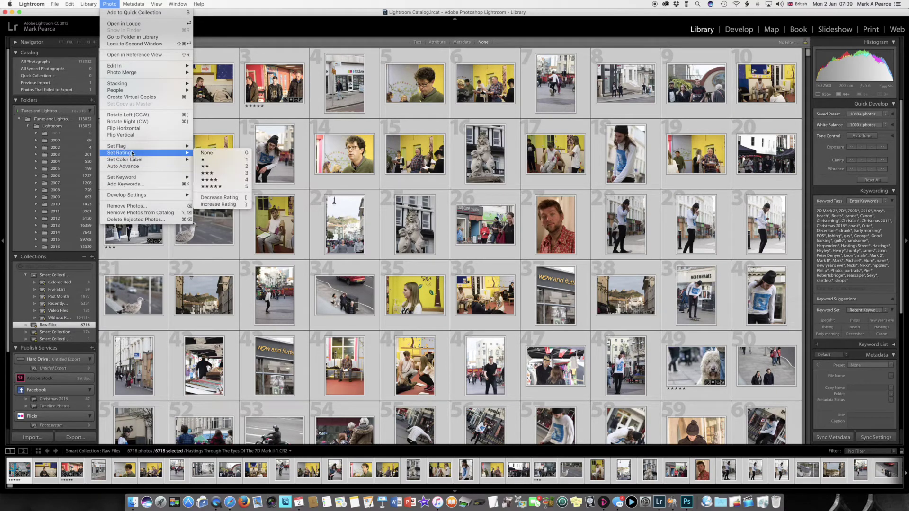
pyautogui.moveTo(132, 149)
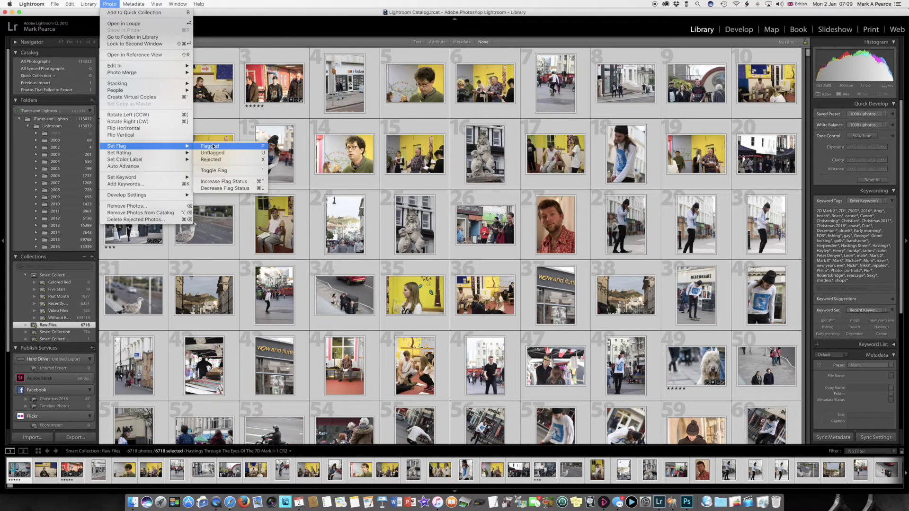
pyautogui.moveTo(195, 163)
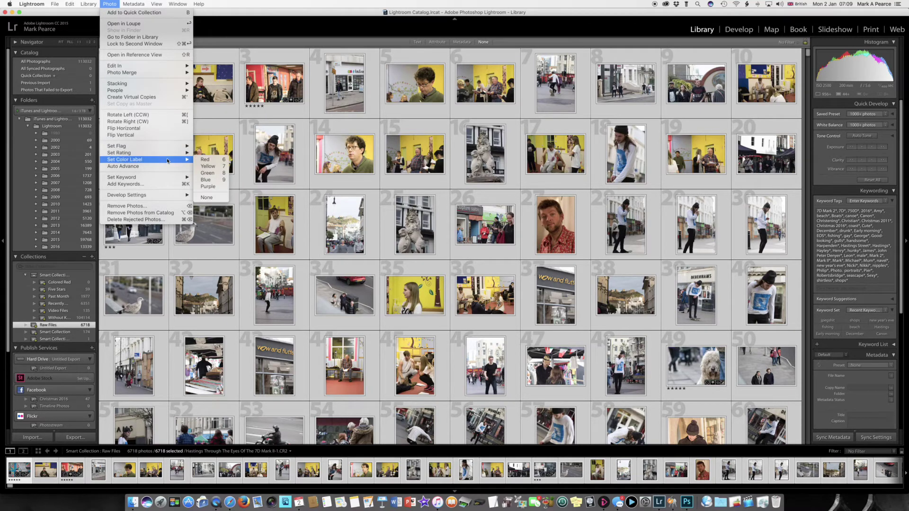
pyautogui.click(201, 161)
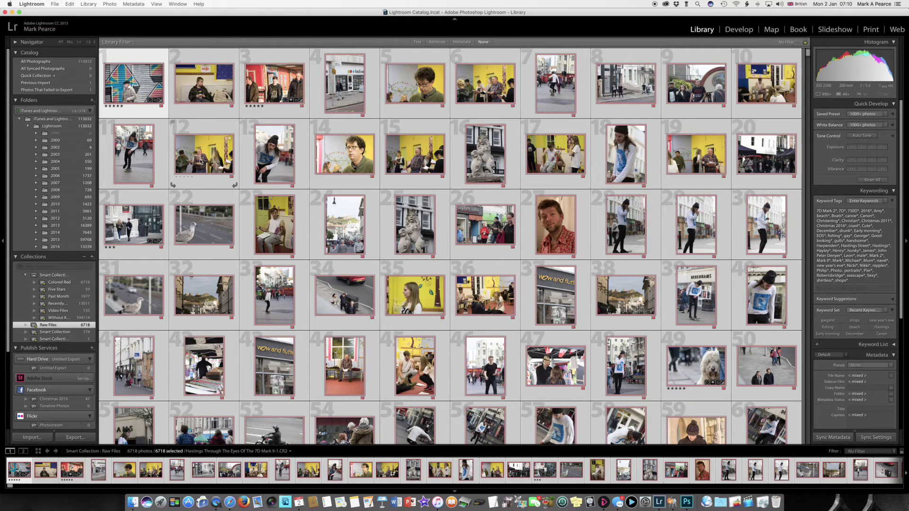
# Start a new smart collection with the rules File Type is JPEG and Label Color is none.
pyautogui.scroll(-3, 201, 162)
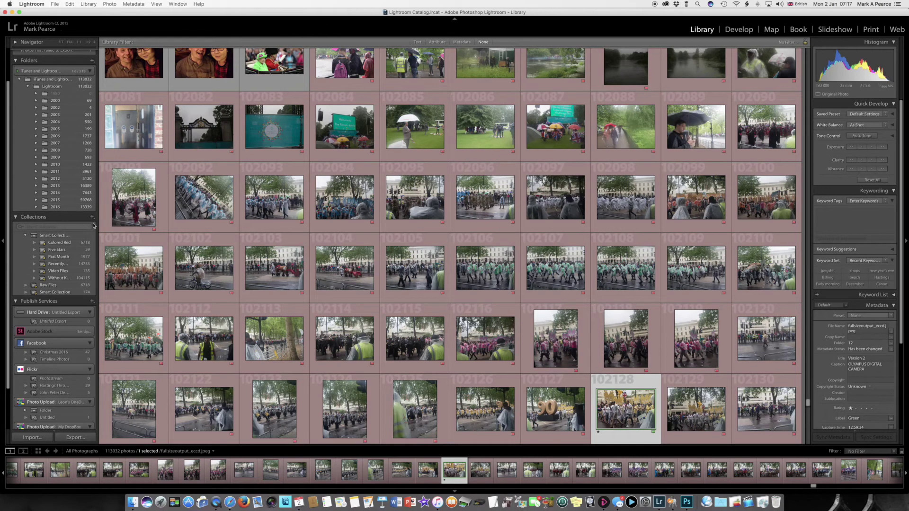
pyautogui.click(92, 218)
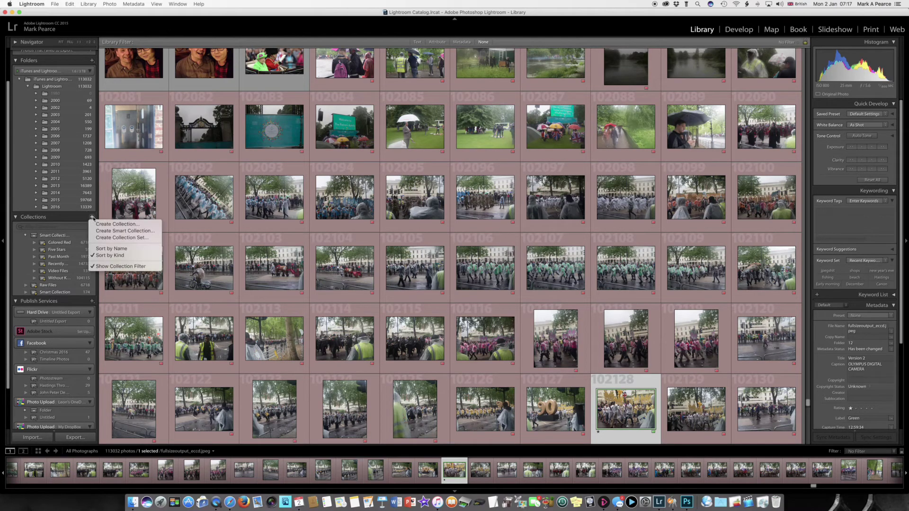
pyautogui.click(105, 232)
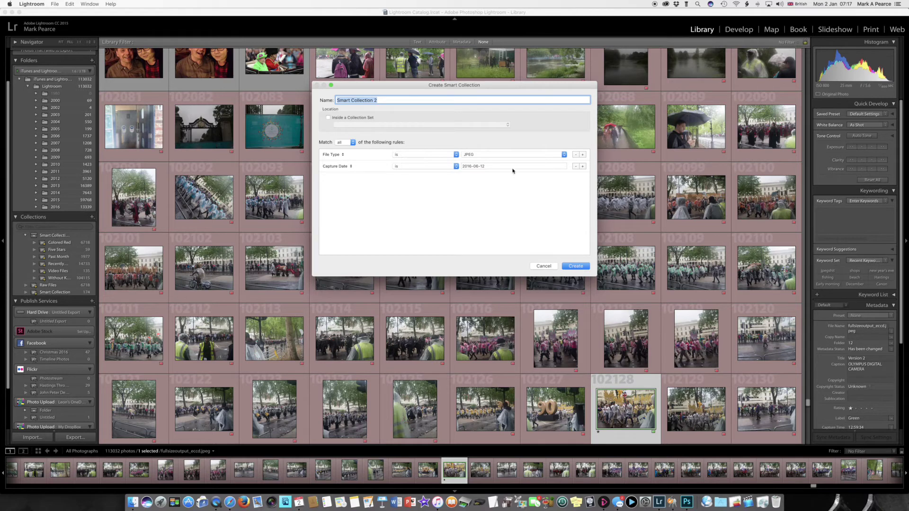
pyautogui.click(351, 167)
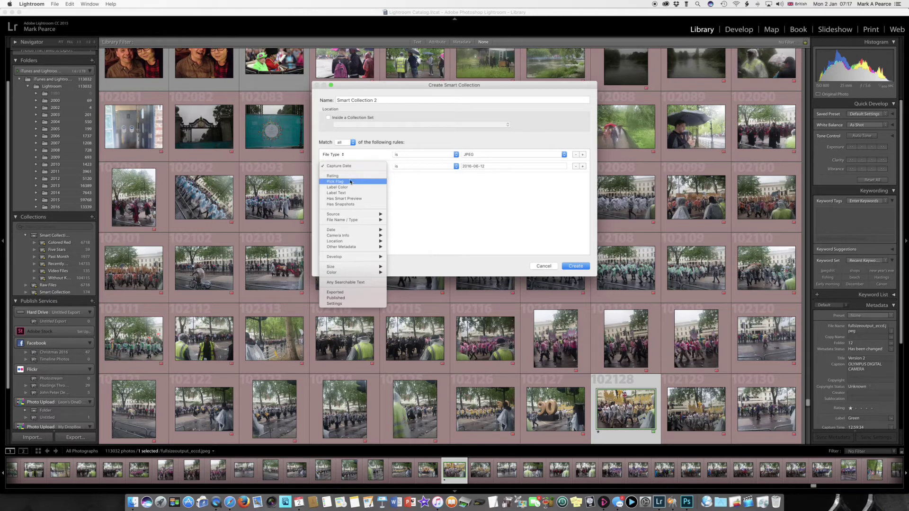
pyautogui.click(351, 187)
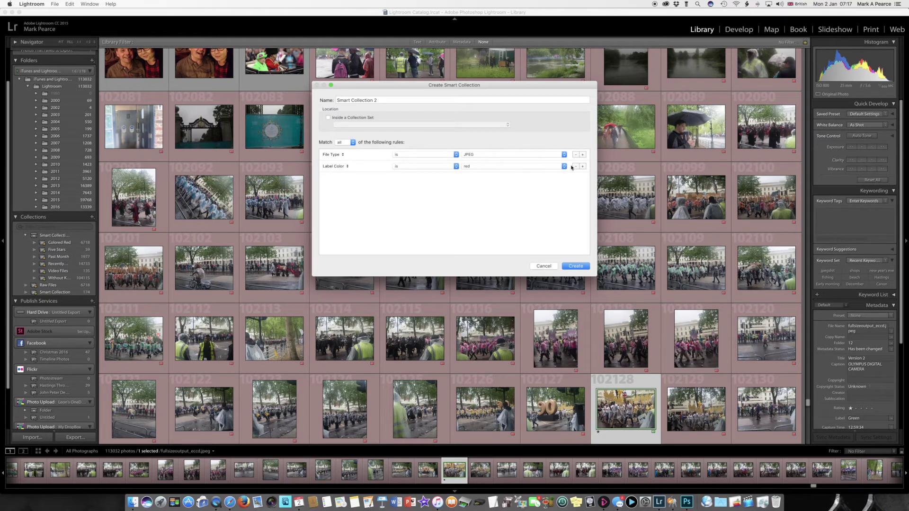
pyautogui.click(565, 167)
pyautogui.click(518, 205)
# Name the new smart collection Unwanted JPEGS and create it.
pyautogui.tripleClick(382, 99)
pyautogui.write('Unwanted ')
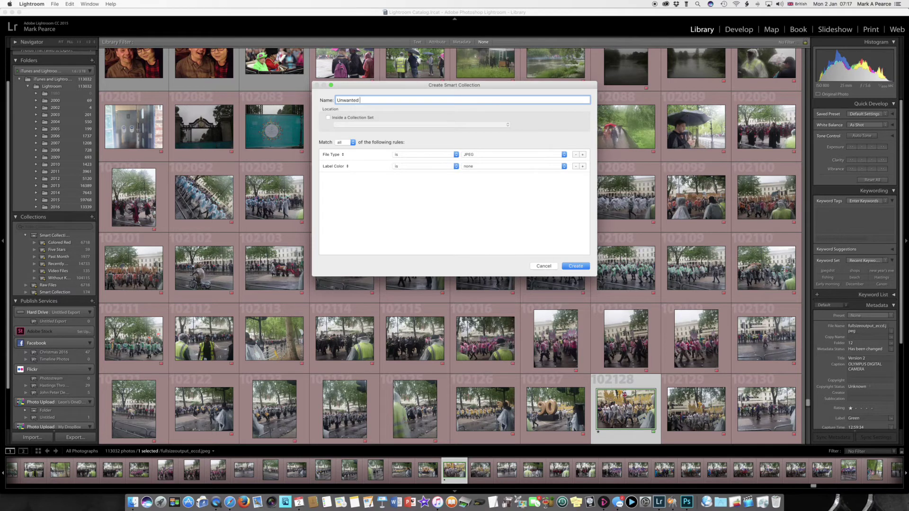
pyautogui.write('JPEGS')
pyautogui.click(575, 267)
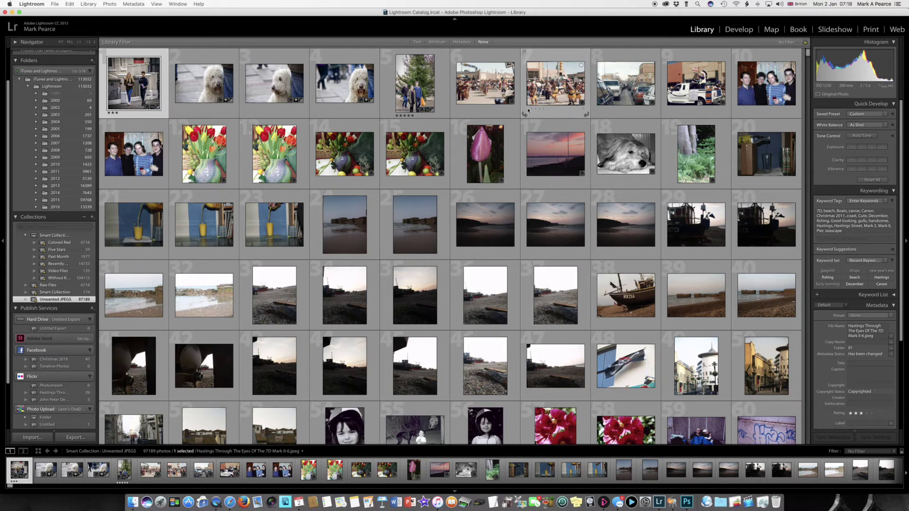
# Assign the green color label to the first street parade photo in the Unwanted JPEGS collection.
pyautogui.click(510, 112)
pyautogui.click(493, 111)
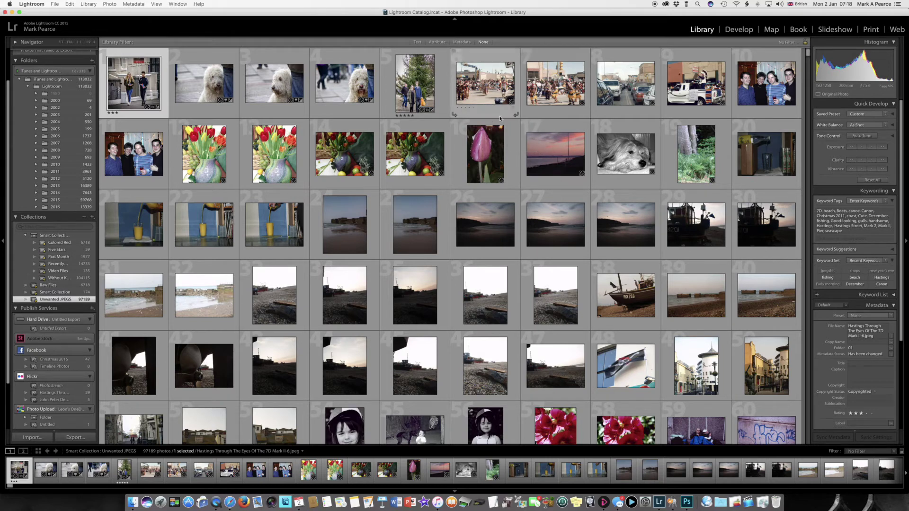
pyautogui.rightClick(496, 90)
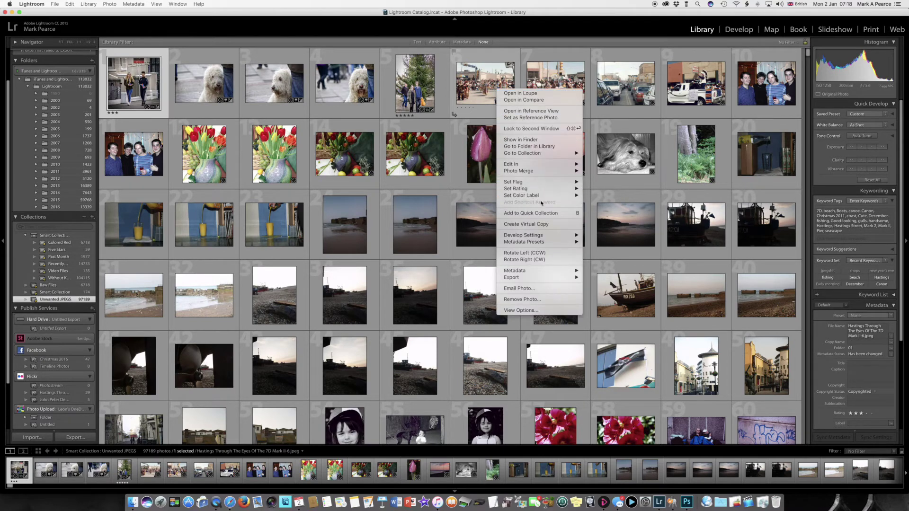
pyautogui.moveTo(564, 195)
pyautogui.click(596, 209)
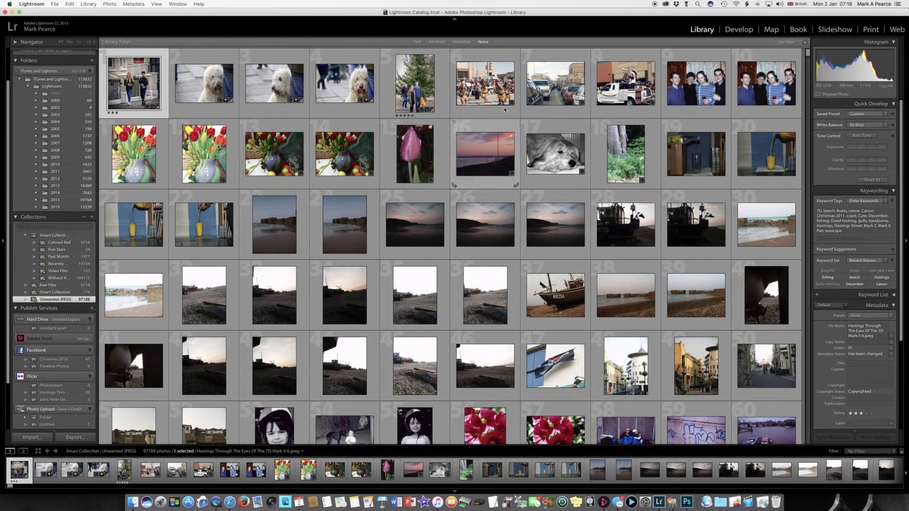
# Select the remaining street parade photo in the collection and give it the green color label.
pyautogui.click(426, 88)
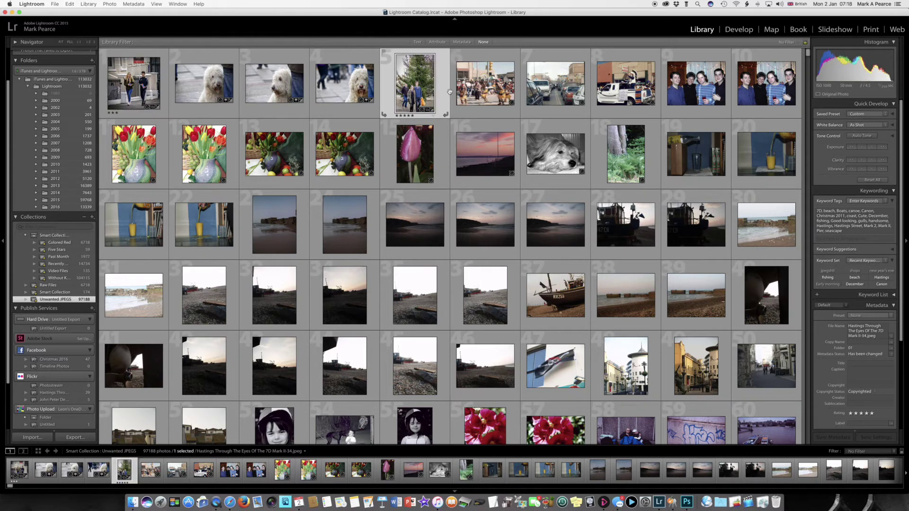
pyautogui.click(482, 92)
pyautogui.rightClick(483, 85)
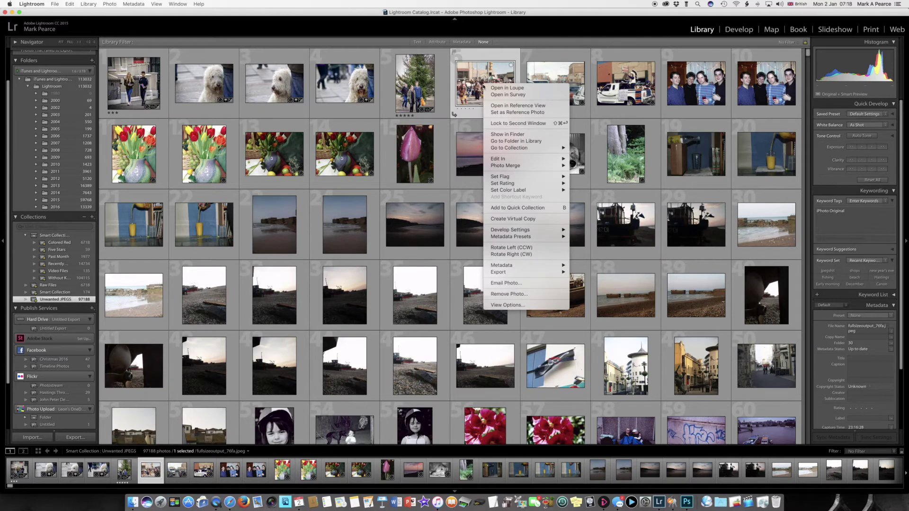
pyautogui.moveTo(517, 186)
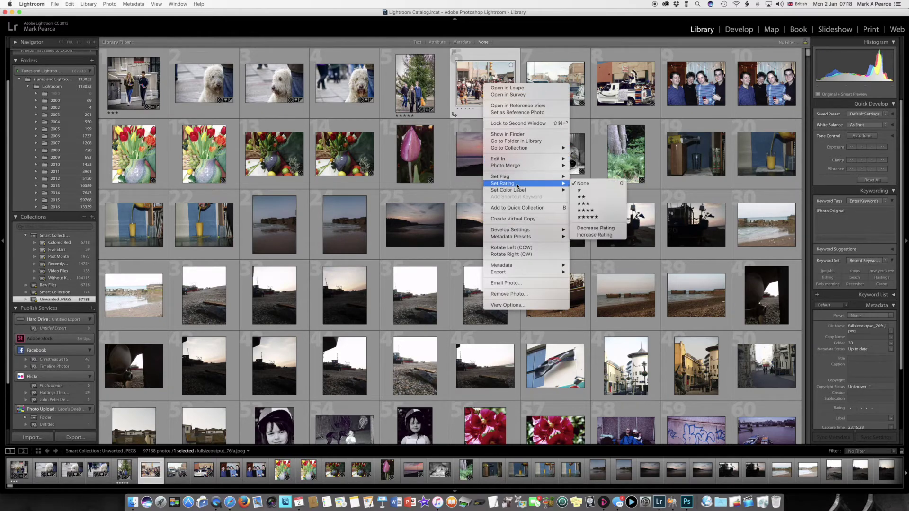
pyautogui.click(584, 203)
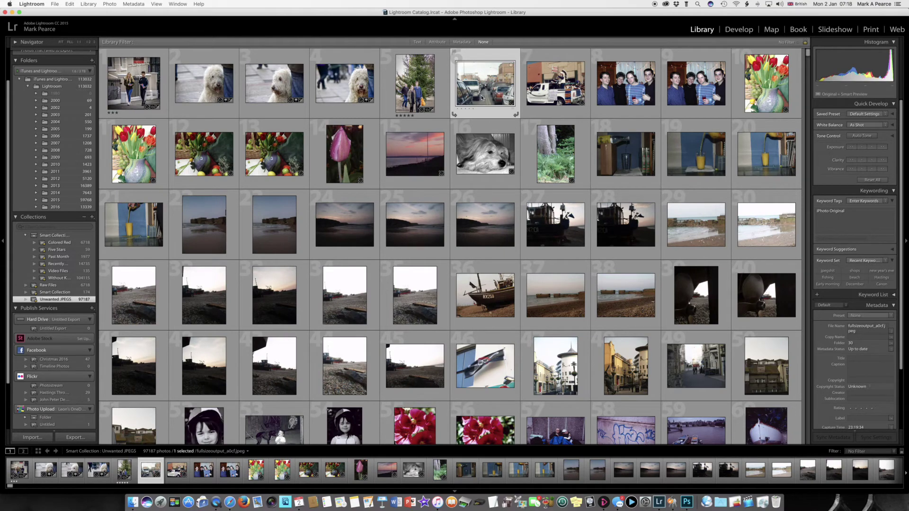
# Select the street traffic photo together with the neighbouring white vehicle photo in the Unwanted JPEGS collection.
pyautogui.rightClick(482, 97)
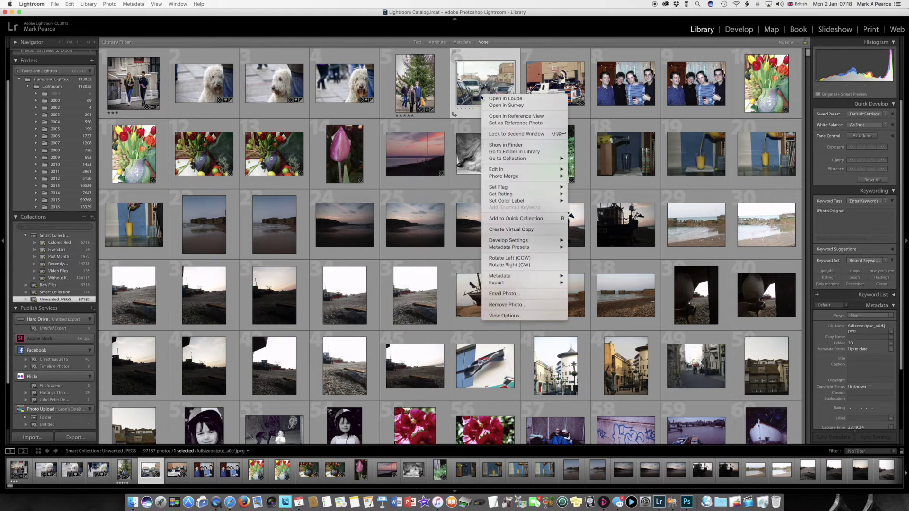
pyautogui.click(540, 59)
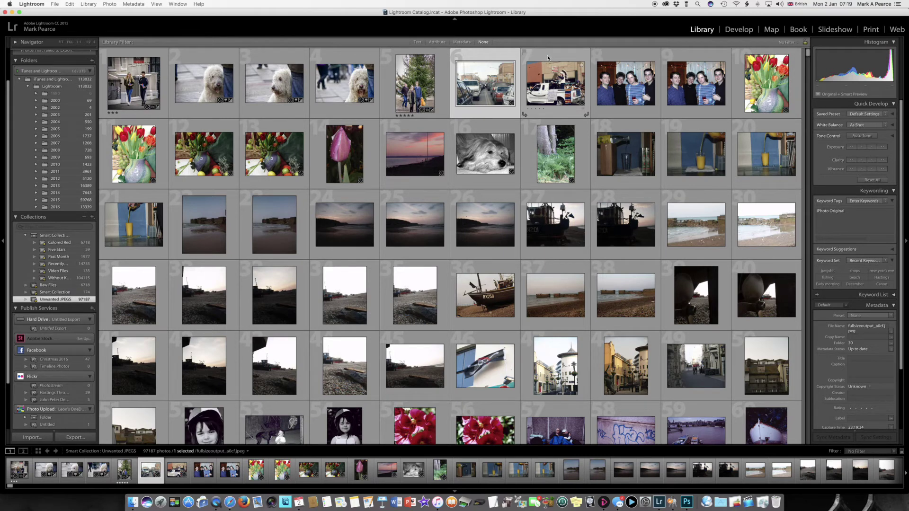
pyautogui.keyDown('super'); pyautogui.click(542, 114); pyautogui.keyUp('super')
pyautogui.rightClick(545, 115)
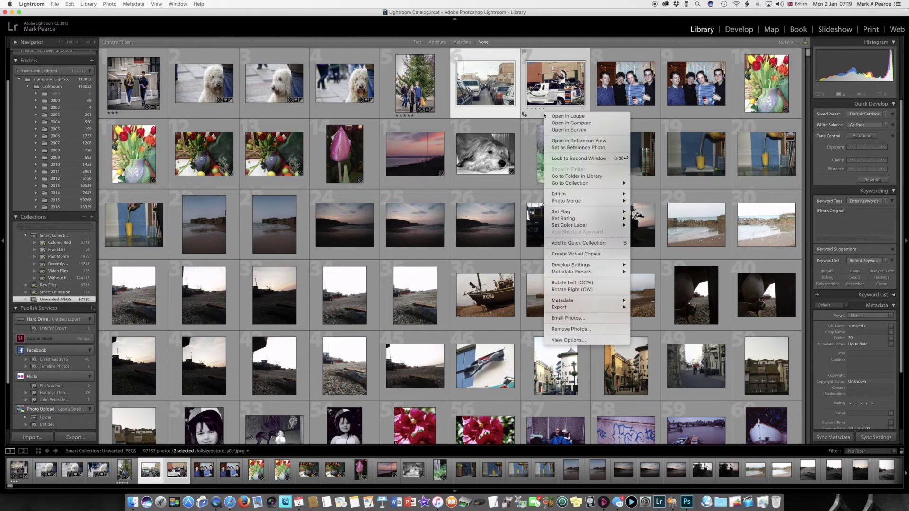
pyautogui.moveTo(582, 225)
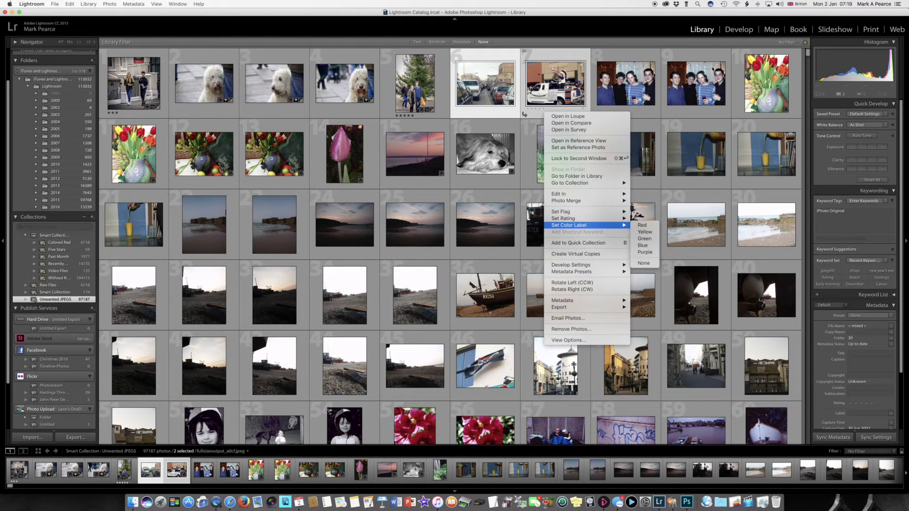
pyautogui.click(683, 113)
# Extend the selection from the group portraits through the tulips, sunset, dog and woodland shots to the photo of empty glasses.
pyautogui.keyDown('shift'); pyautogui.click(678, 113); pyautogui.keyUp('shift')
pyautogui.keyDown('shift'); pyautogui.click(756, 111); pyautogui.keyUp('shift')
pyautogui.keyDown('shift'); pyautogui.click(134, 154); pyautogui.keyUp('shift')
pyautogui.keyDown('shift'); pyautogui.click(204, 154); pyautogui.keyUp('shift')
pyautogui.keyDown('shift'); pyautogui.click(257, 175); pyautogui.keyUp('shift')
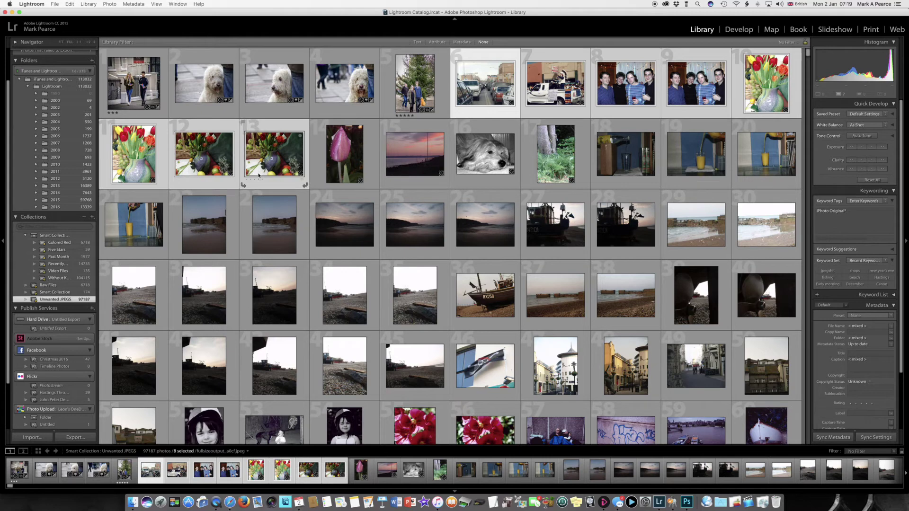
pyautogui.keyDown('shift'); pyautogui.click(345, 156); pyautogui.keyUp('shift')
pyautogui.keyDown('shift'); pyautogui.click(397, 170); pyautogui.keyUp('shift')
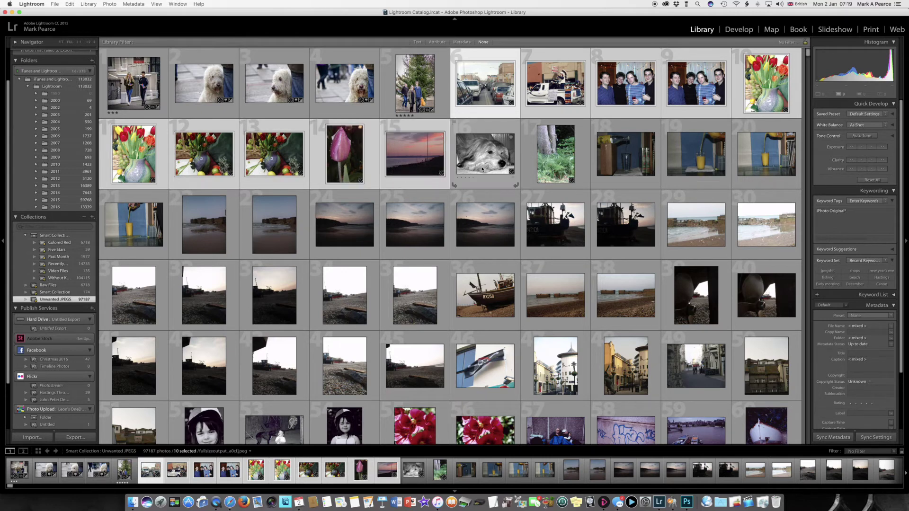
pyautogui.keyDown('shift'); pyautogui.click(485, 168); pyautogui.keyUp('shift')
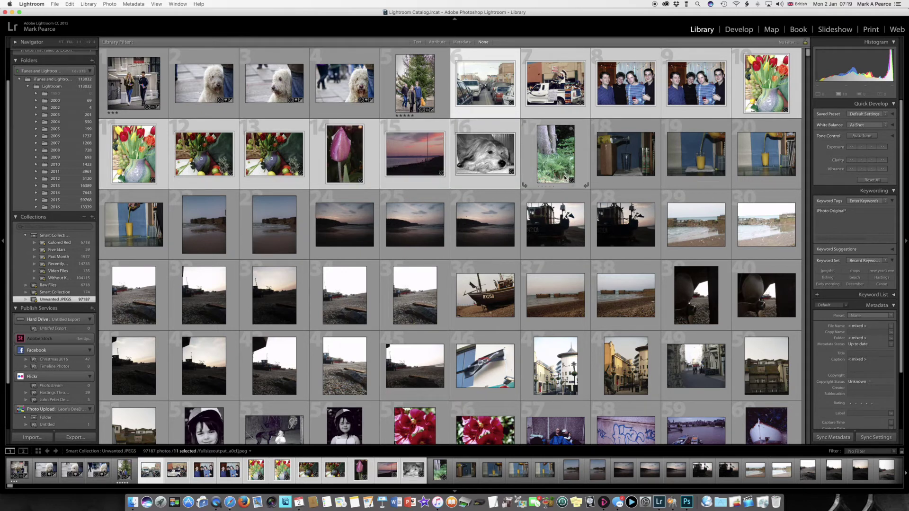
pyautogui.keyDown('shift'); pyautogui.click(624, 167); pyautogui.keyUp('shift')
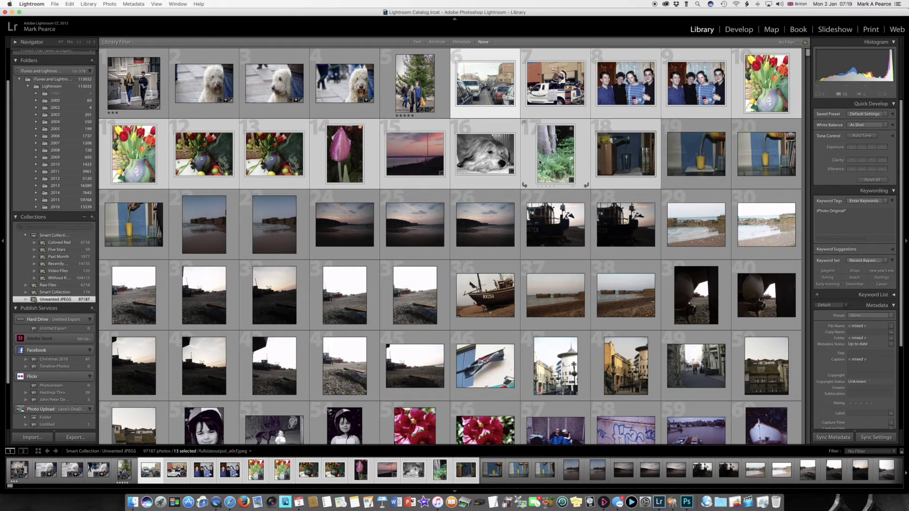
# Drop the dog and woodland photos from the selection and add the three photos of the yellow drink being poured.
pyautogui.press('super+z')
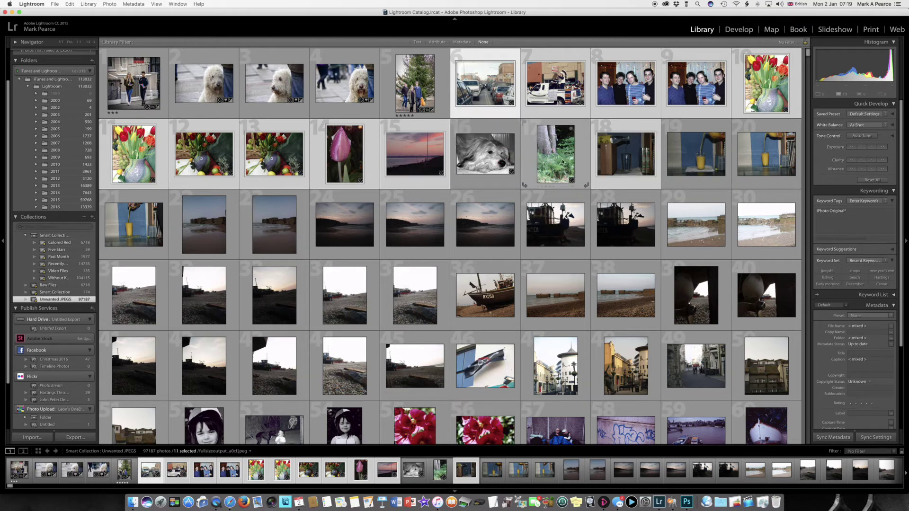
pyautogui.keyDown('super'); pyautogui.click(692, 162); pyautogui.keyUp('super')
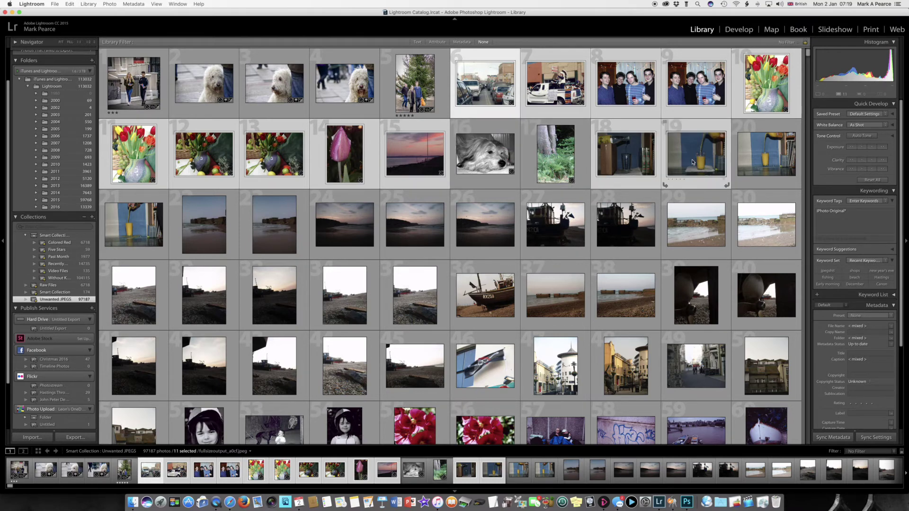
pyautogui.keyDown('super'); pyautogui.click(767, 157); pyautogui.keyUp('super')
pyautogui.keyDown('super'); pyautogui.click(132, 230); pyautogui.keyUp('super')
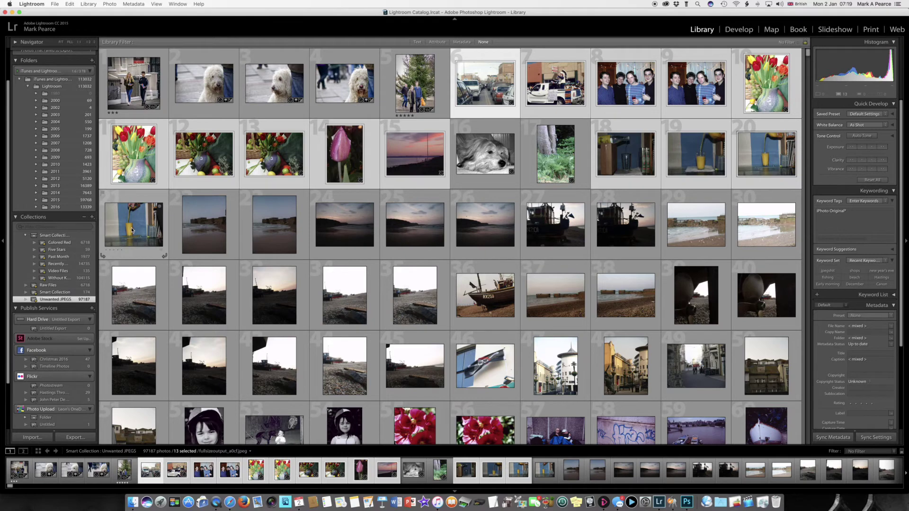
pyautogui.keyDown('super'); pyautogui.click(132, 230); pyautogui.keyUp('super')
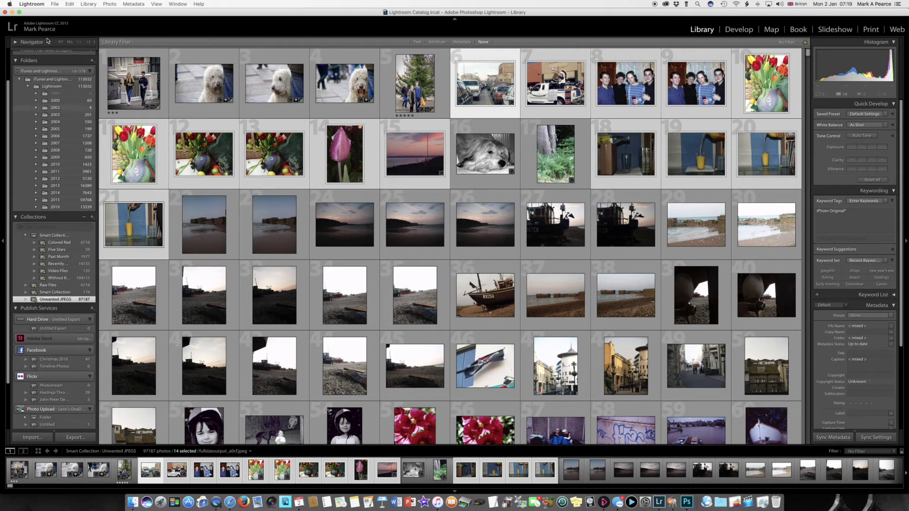
# Assign the green color label to all the selected photos.
pyautogui.rightClick(484, 114)
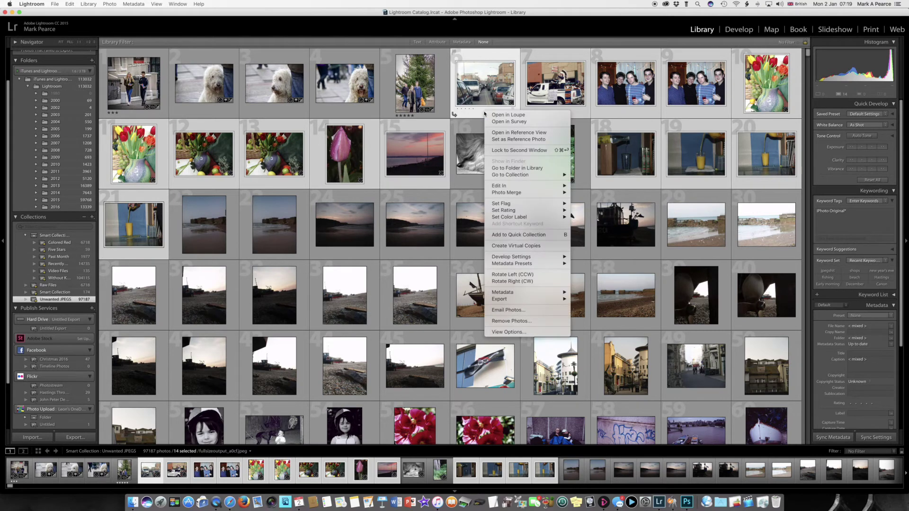
pyautogui.moveTo(521, 217)
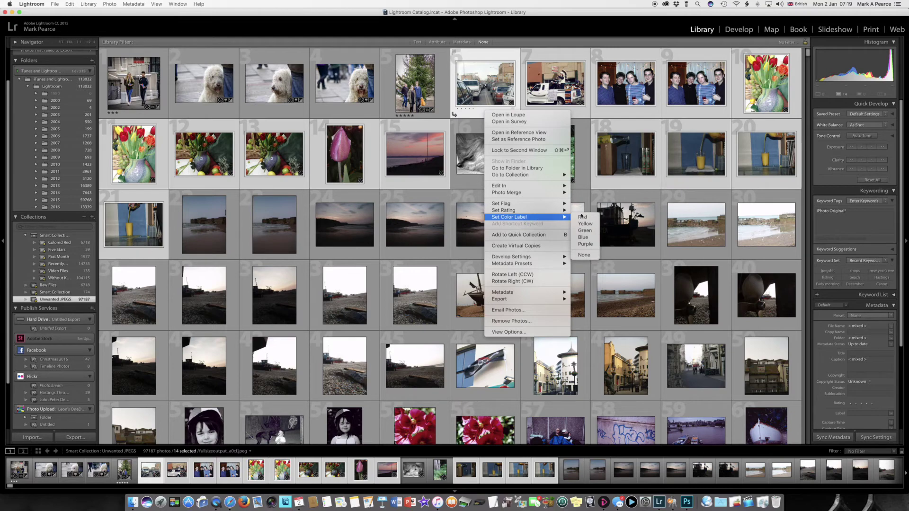
pyautogui.click(591, 230)
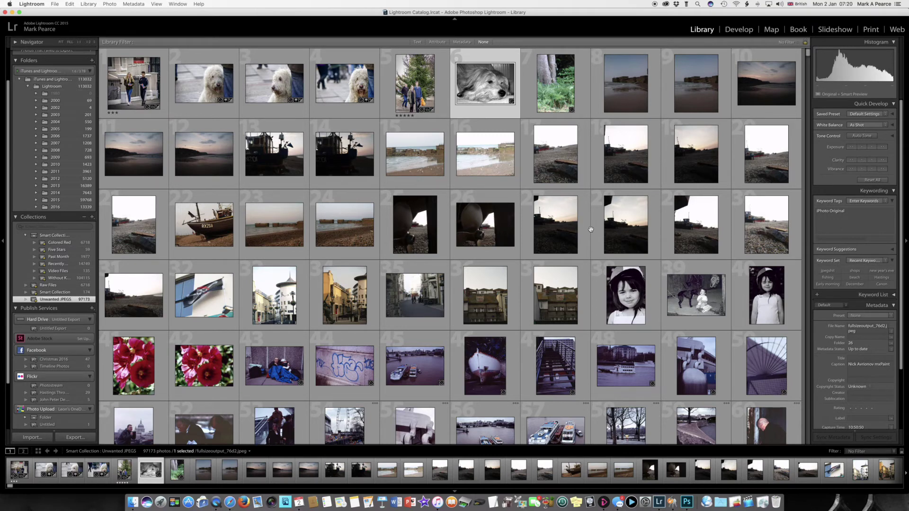
# Assign the green color label to the black-and-white dog photo.
pyautogui.rightClick(495, 97)
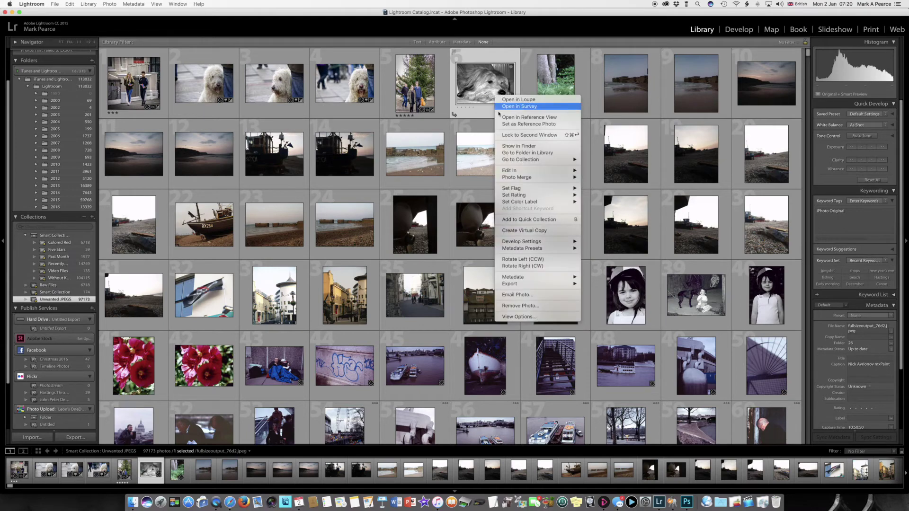
pyautogui.moveTo(521, 201)
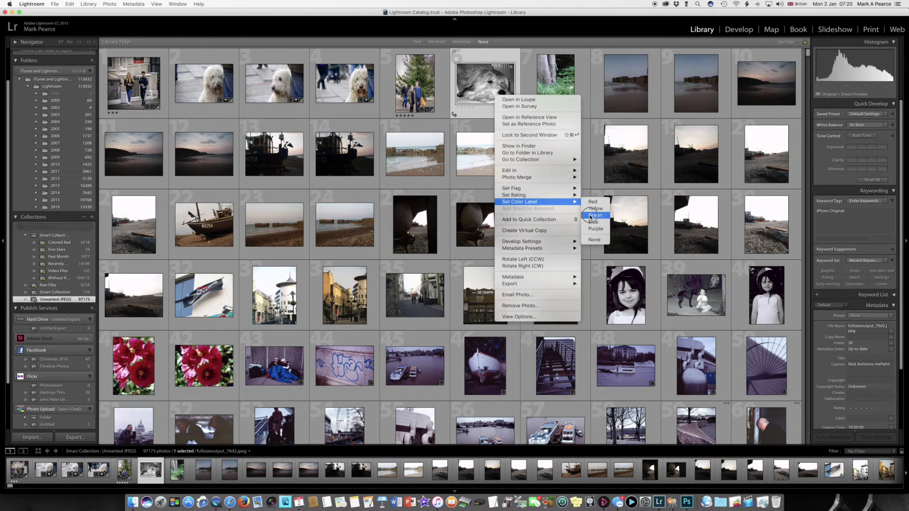
pyautogui.click(596, 216)
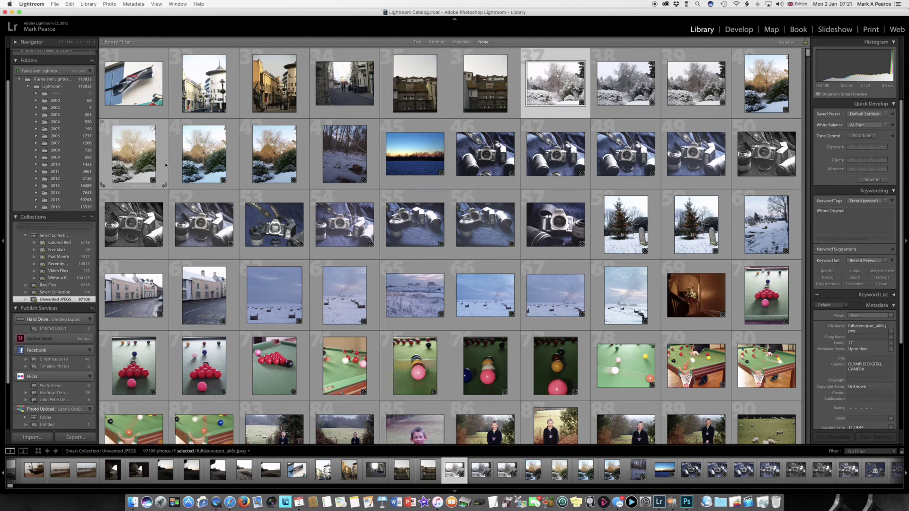
# Look through the photos remaining in the Unwanted JPEGS collection for any worth keeping.
pyautogui.click(140, 101)
pyautogui.scroll(-3, 290, 287)
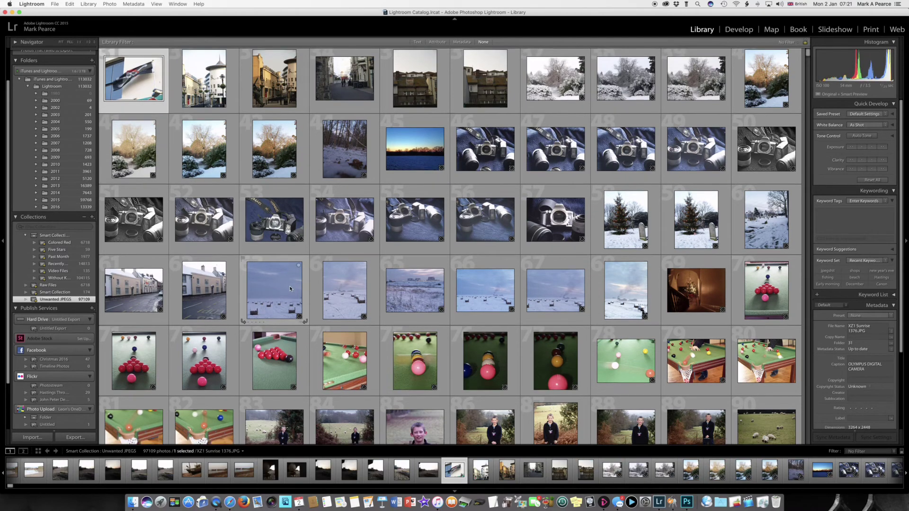
pyautogui.click(290, 288)
pyautogui.scroll(-3, 290, 288)
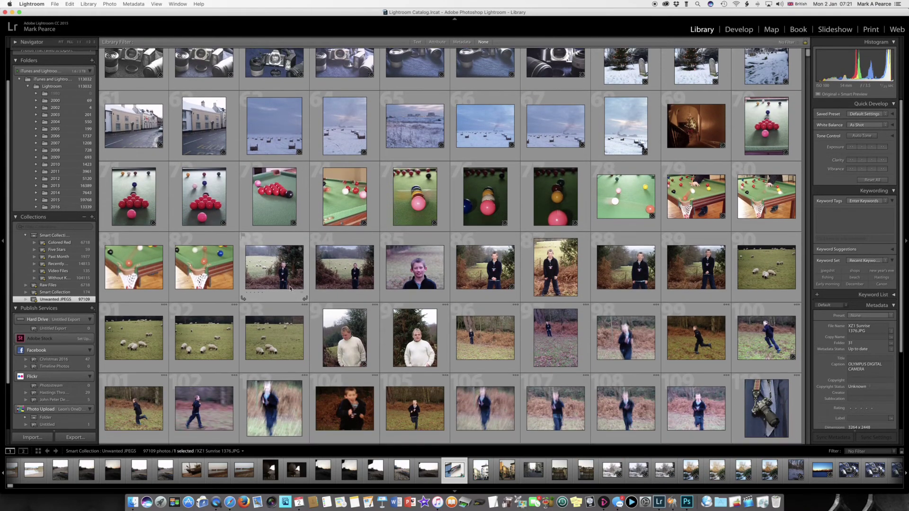
pyautogui.scroll(-5, 291, 288)
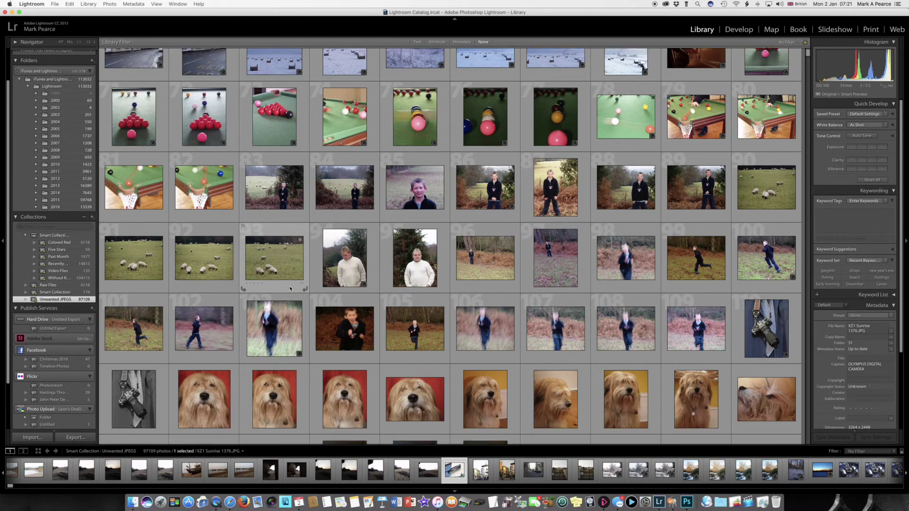
pyautogui.scroll(-5, 291, 288)
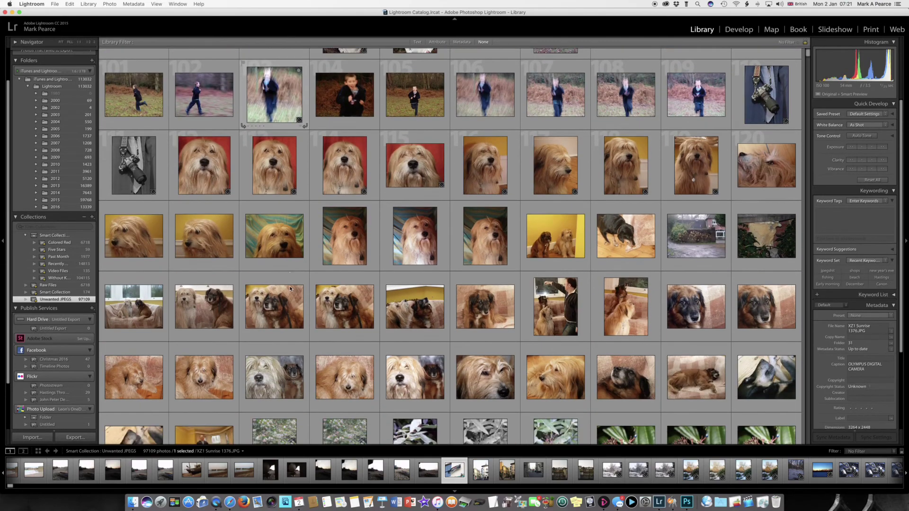
pyautogui.scroll(-1, 290, 288)
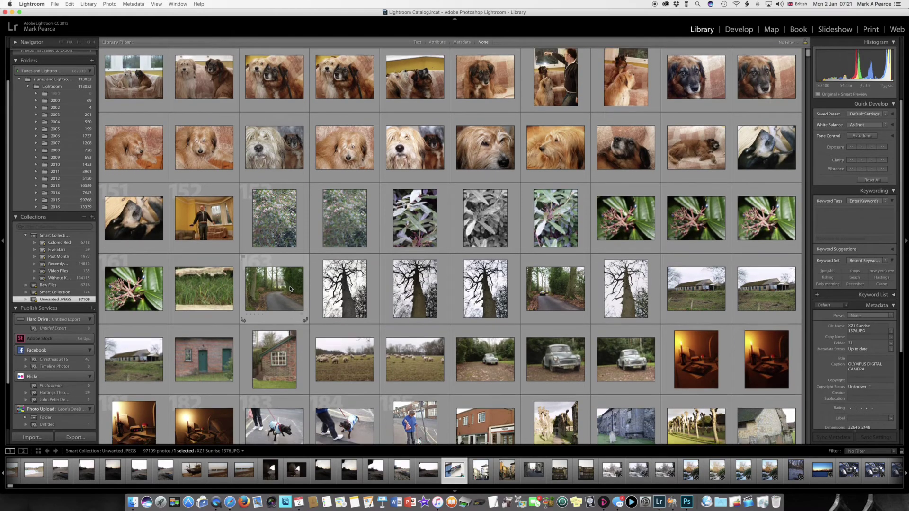
pyautogui.scroll(-6, 291, 288)
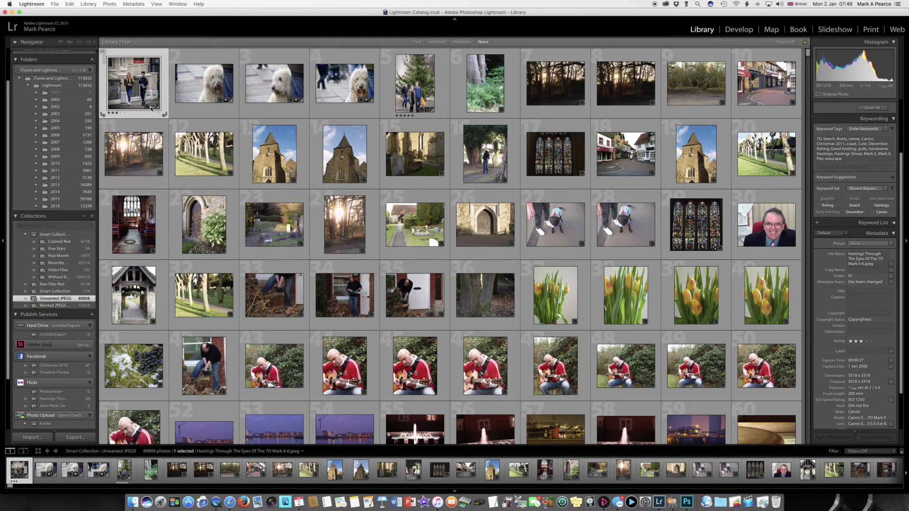
pyautogui.press('super+c')
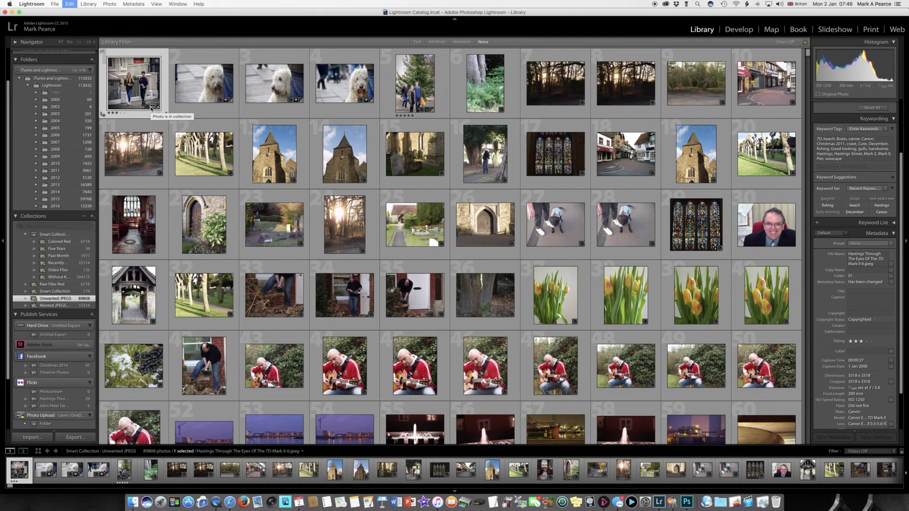
pyautogui.press('super+a')
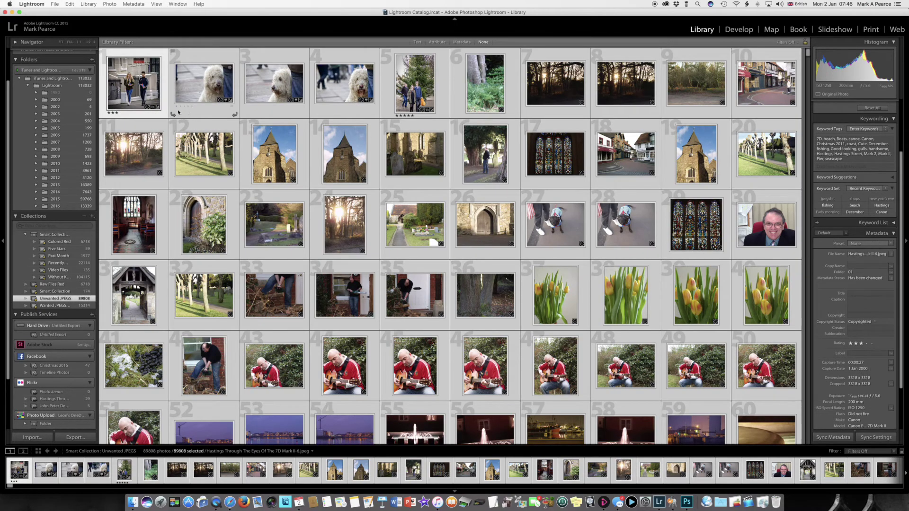
pyautogui.click(181, 112)
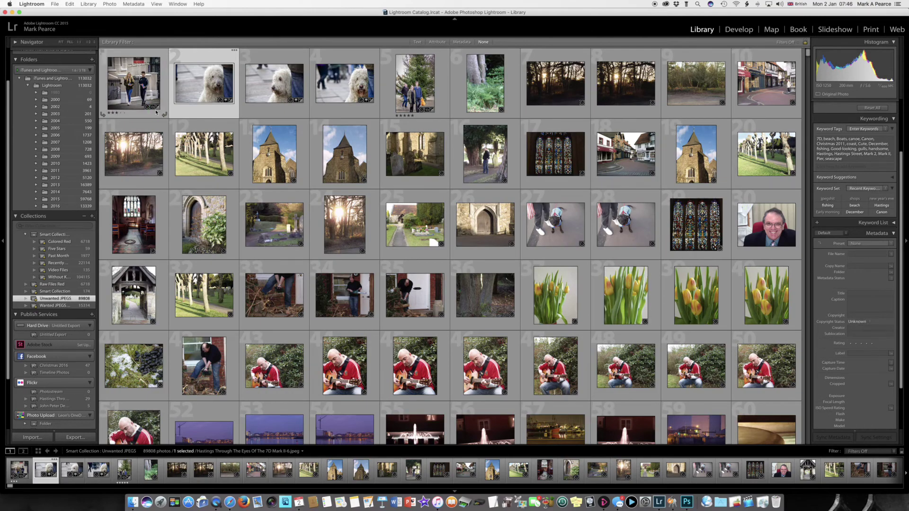
pyautogui.click(156, 113)
pyautogui.click(151, 108)
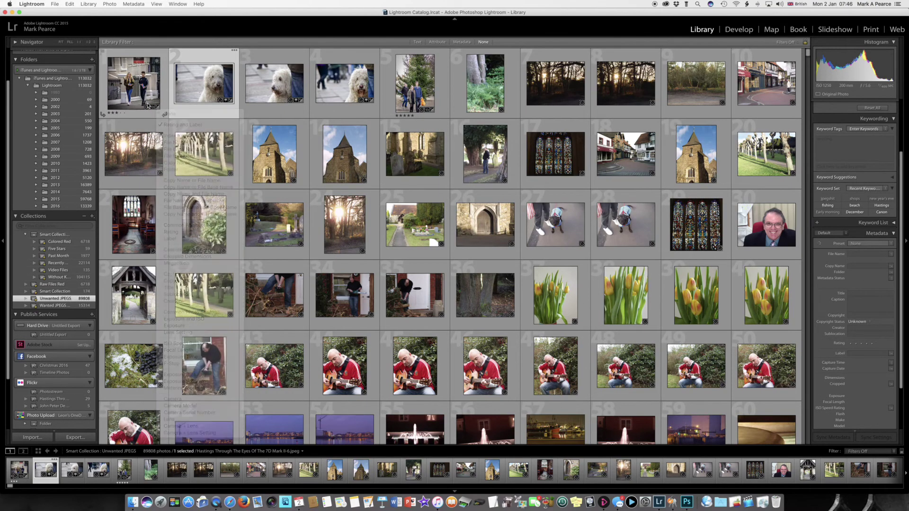
# Select every photo in the Unwanted JPEGS collection and try to delete them from the smart collection.
pyautogui.press('super+a')
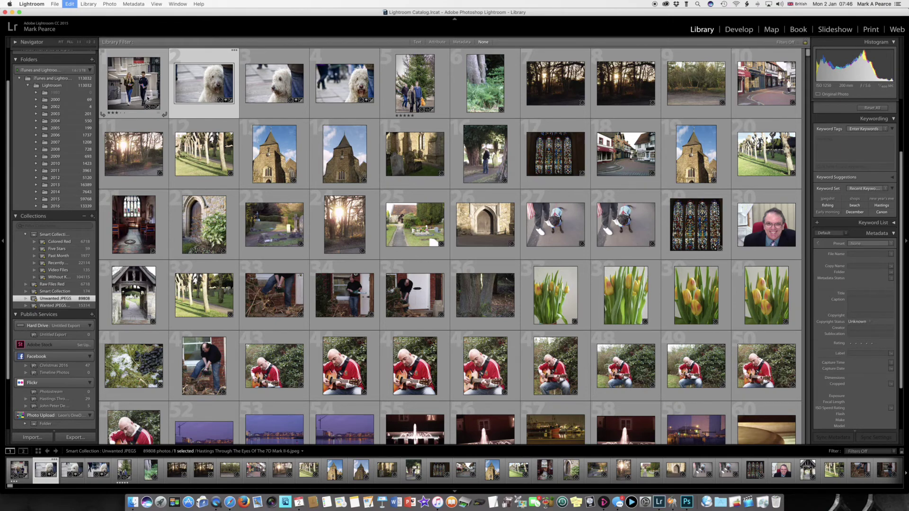
pyautogui.press('super+a')
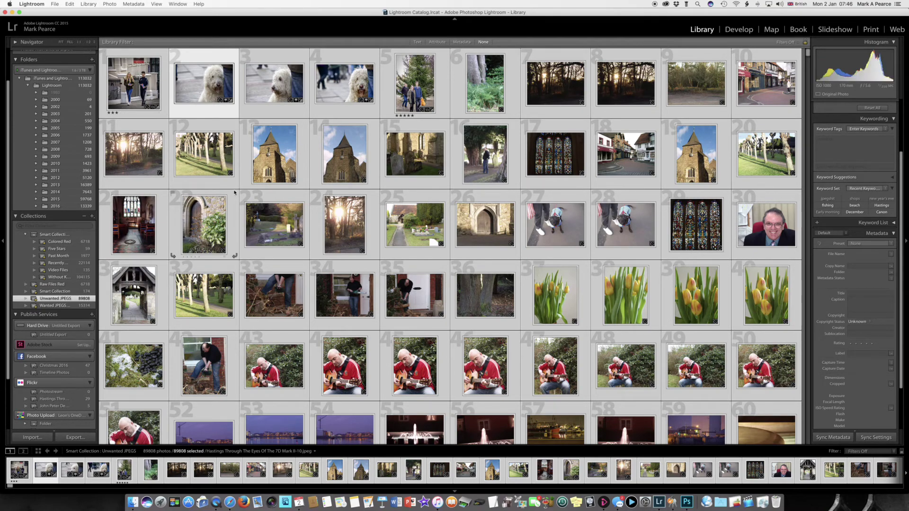
pyautogui.press('Delete')
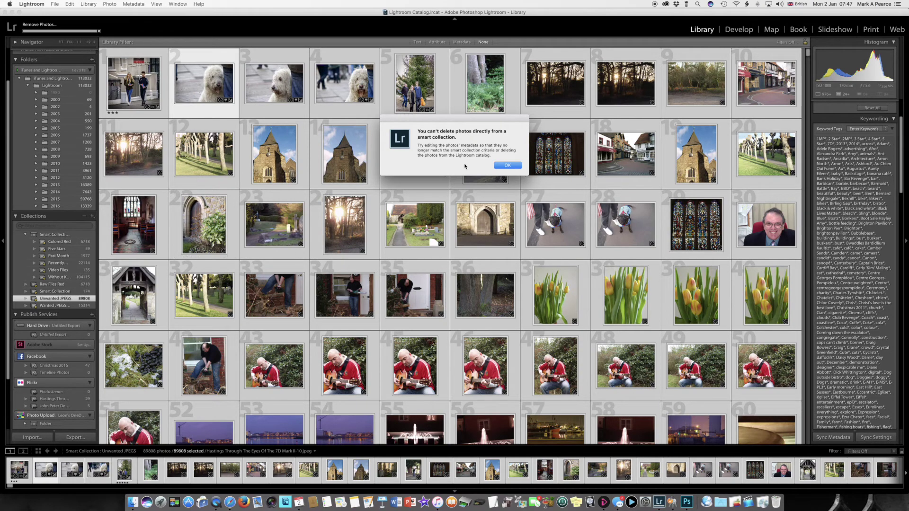
pyautogui.click(505, 166)
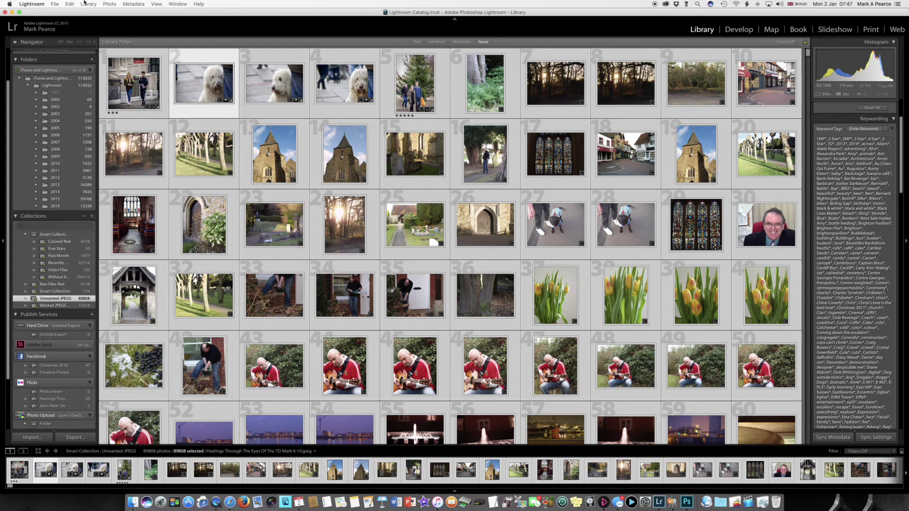
# Assign the purple color label to all the selected unwanted photos.
pyautogui.click(107, 4)
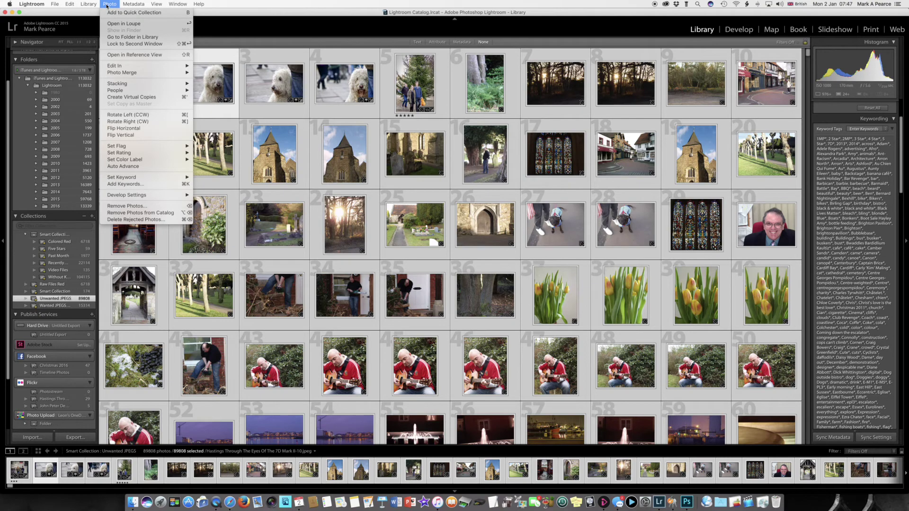
pyautogui.moveTo(128, 161)
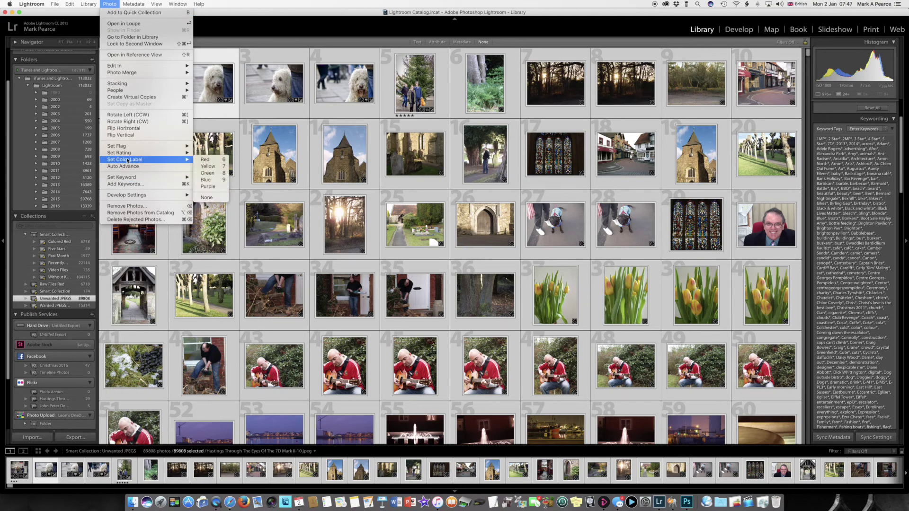
pyautogui.click(197, 188)
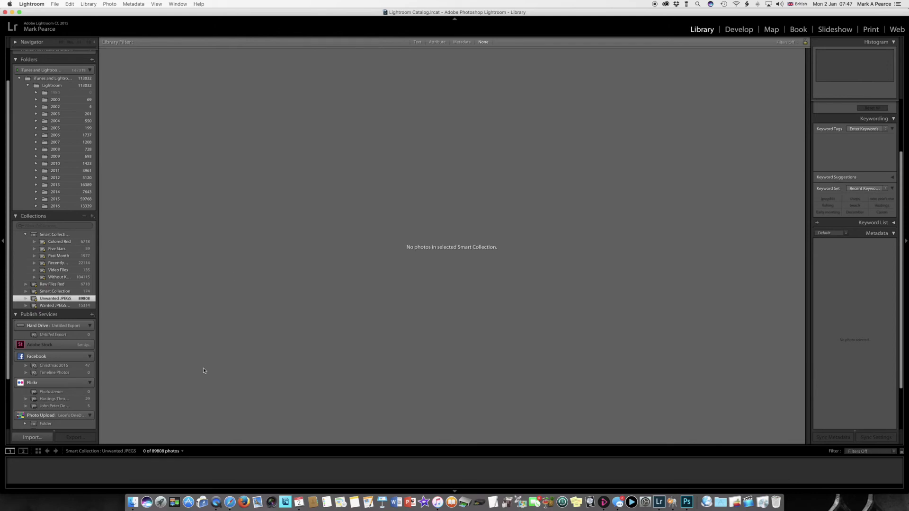
# Show the whole iTunes and Lightroom Thunderbolt folder and select all of its photos carrying the purple color label.
pyautogui.click(56, 80)
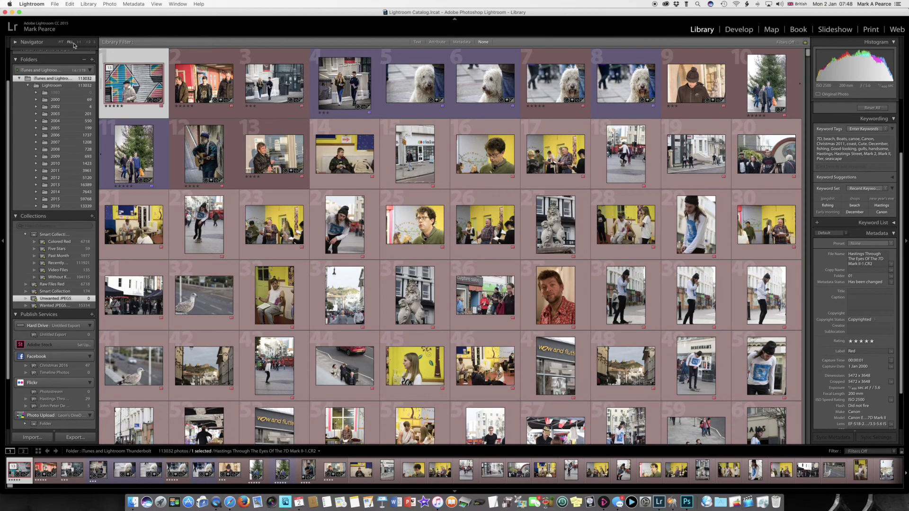
pyautogui.click(71, 5)
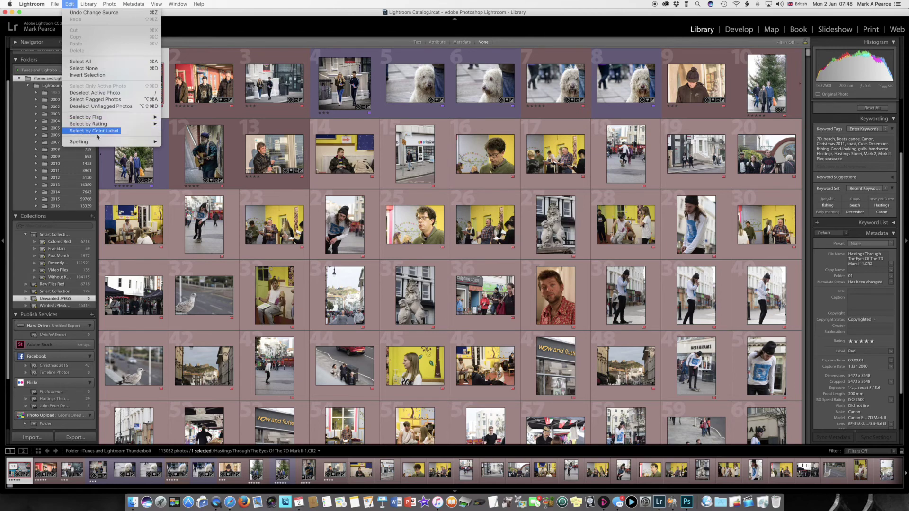
pyautogui.moveTo(105, 133)
pyautogui.click(182, 158)
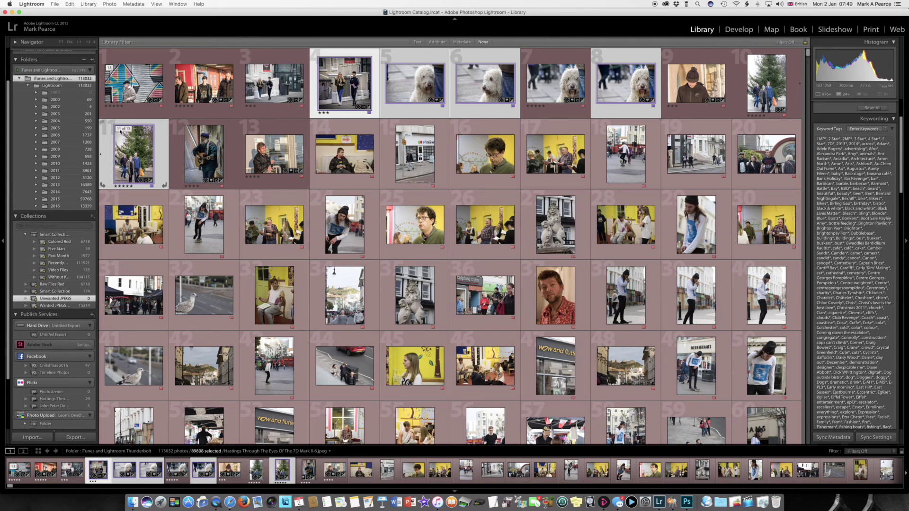
# Delete the selected purple-labelled photos from disk, leaving the published copies on all services.
pyautogui.hotkey('alt', 'BackSpace')
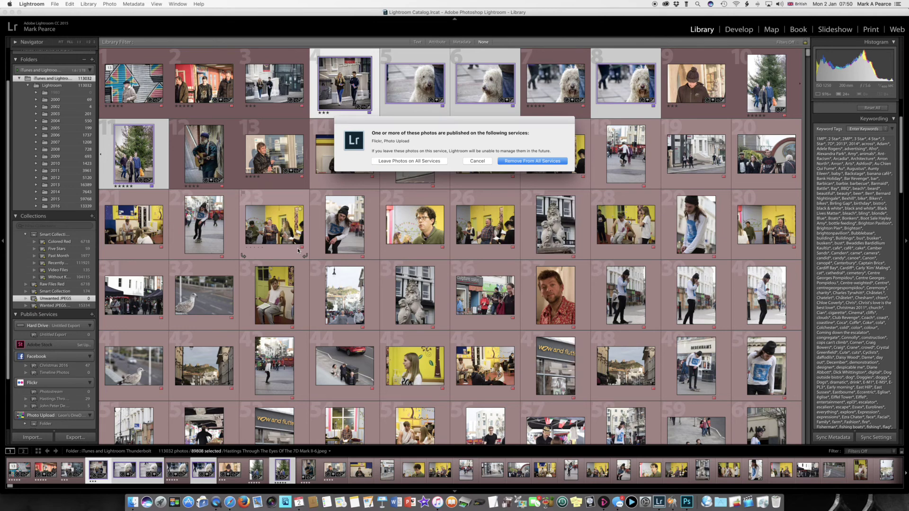
pyautogui.click(407, 161)
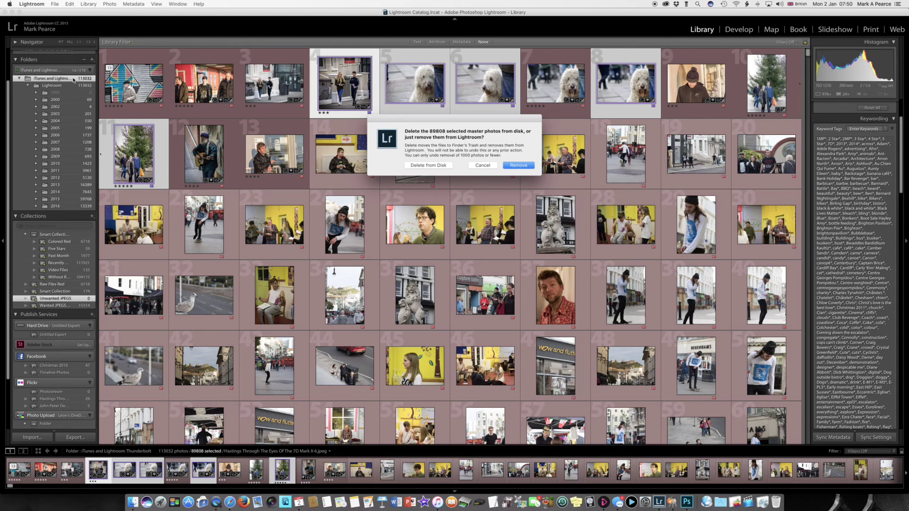
pyautogui.click(428, 166)
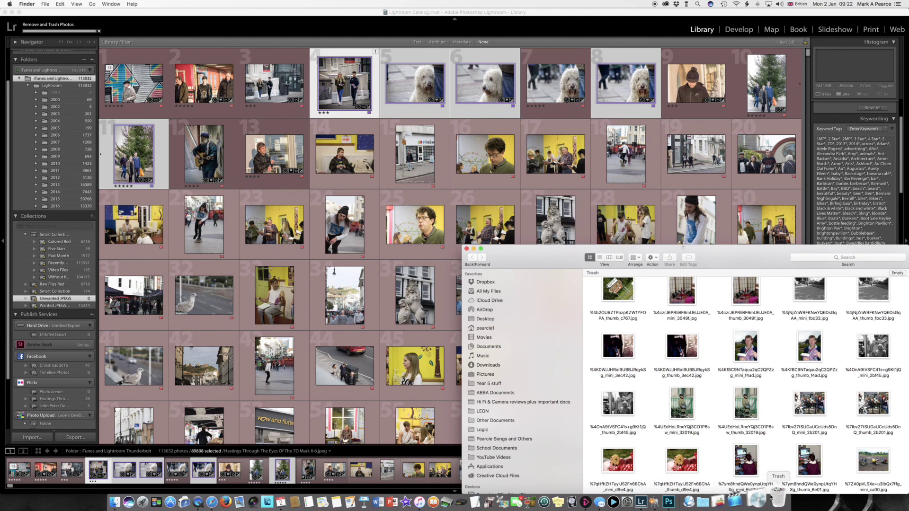
# Look through the deleted photos in Finder's Trash and open the info for the Fusion Contusion! drive to check its available space.
pyautogui.scroll(-10, 696, 420)
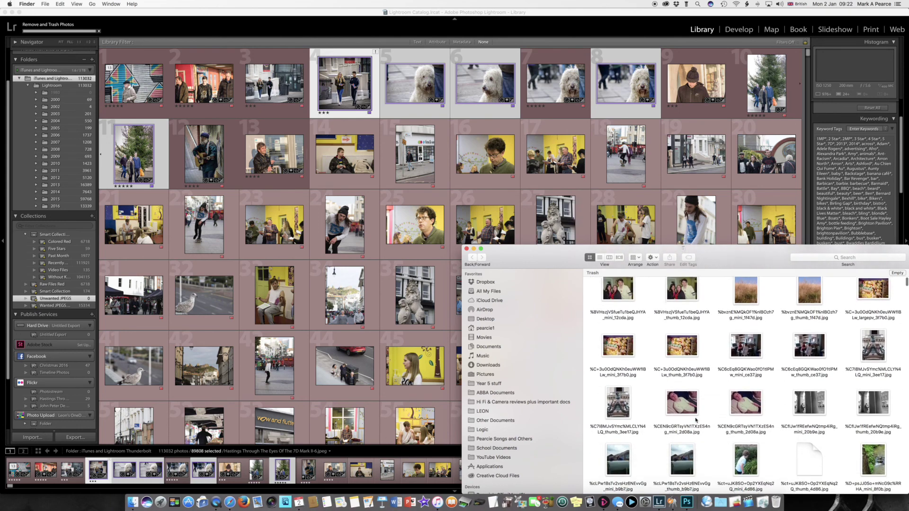
pyautogui.scroll(-1, 696, 420)
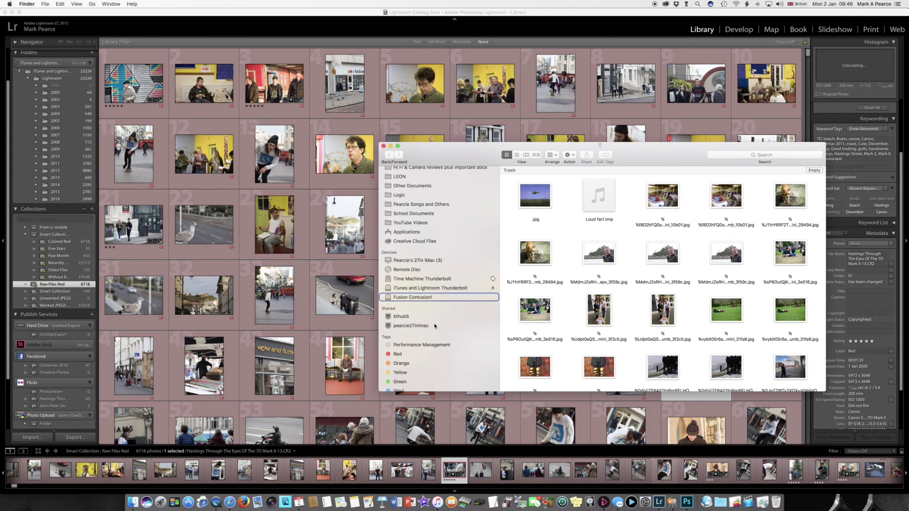
pyautogui.press('super+i')
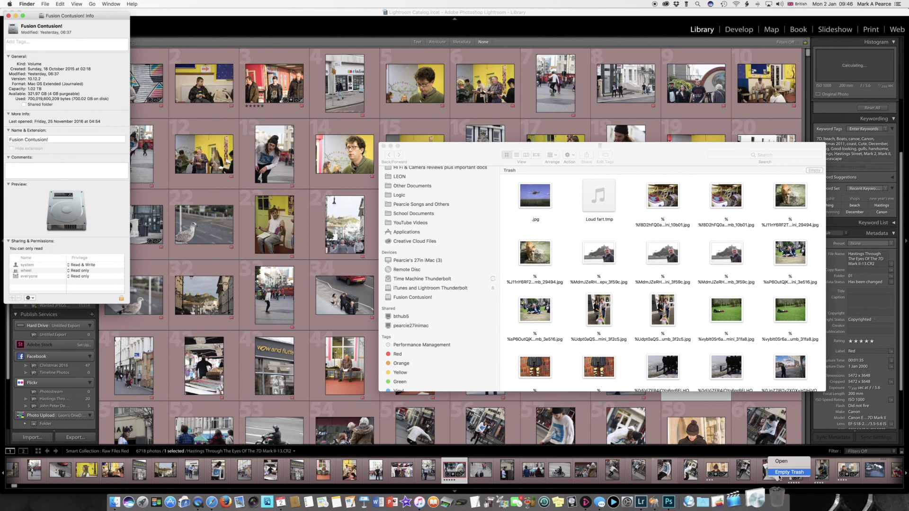
# Empty the Trash to permanently erase the deleted photos.
pyautogui.press('super+shift+BackSpace')
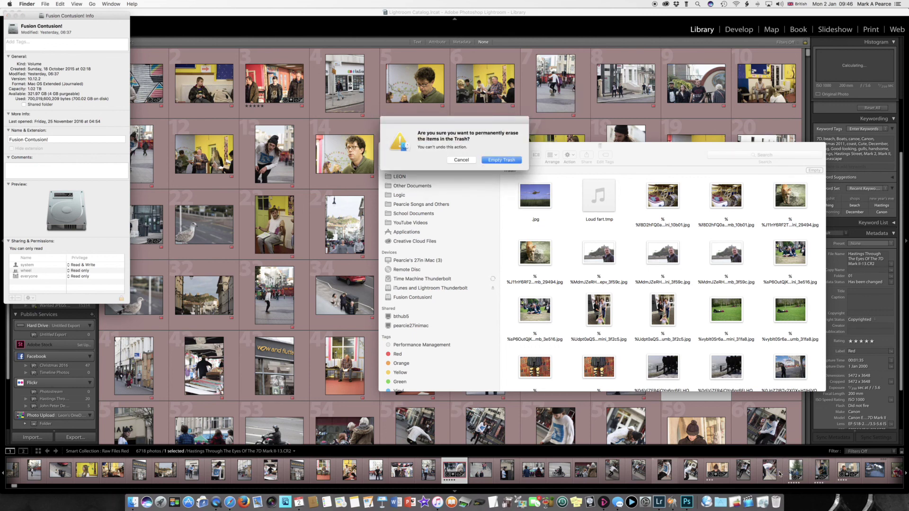
pyautogui.press('Return')
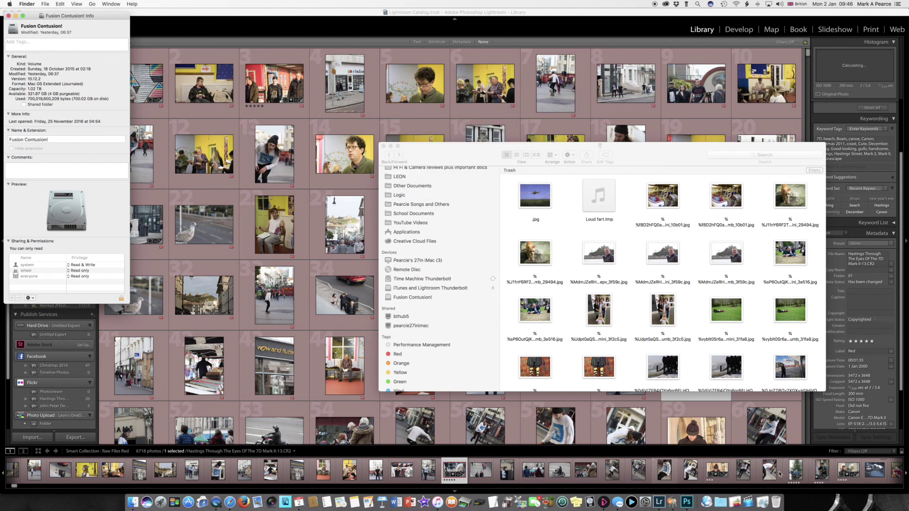